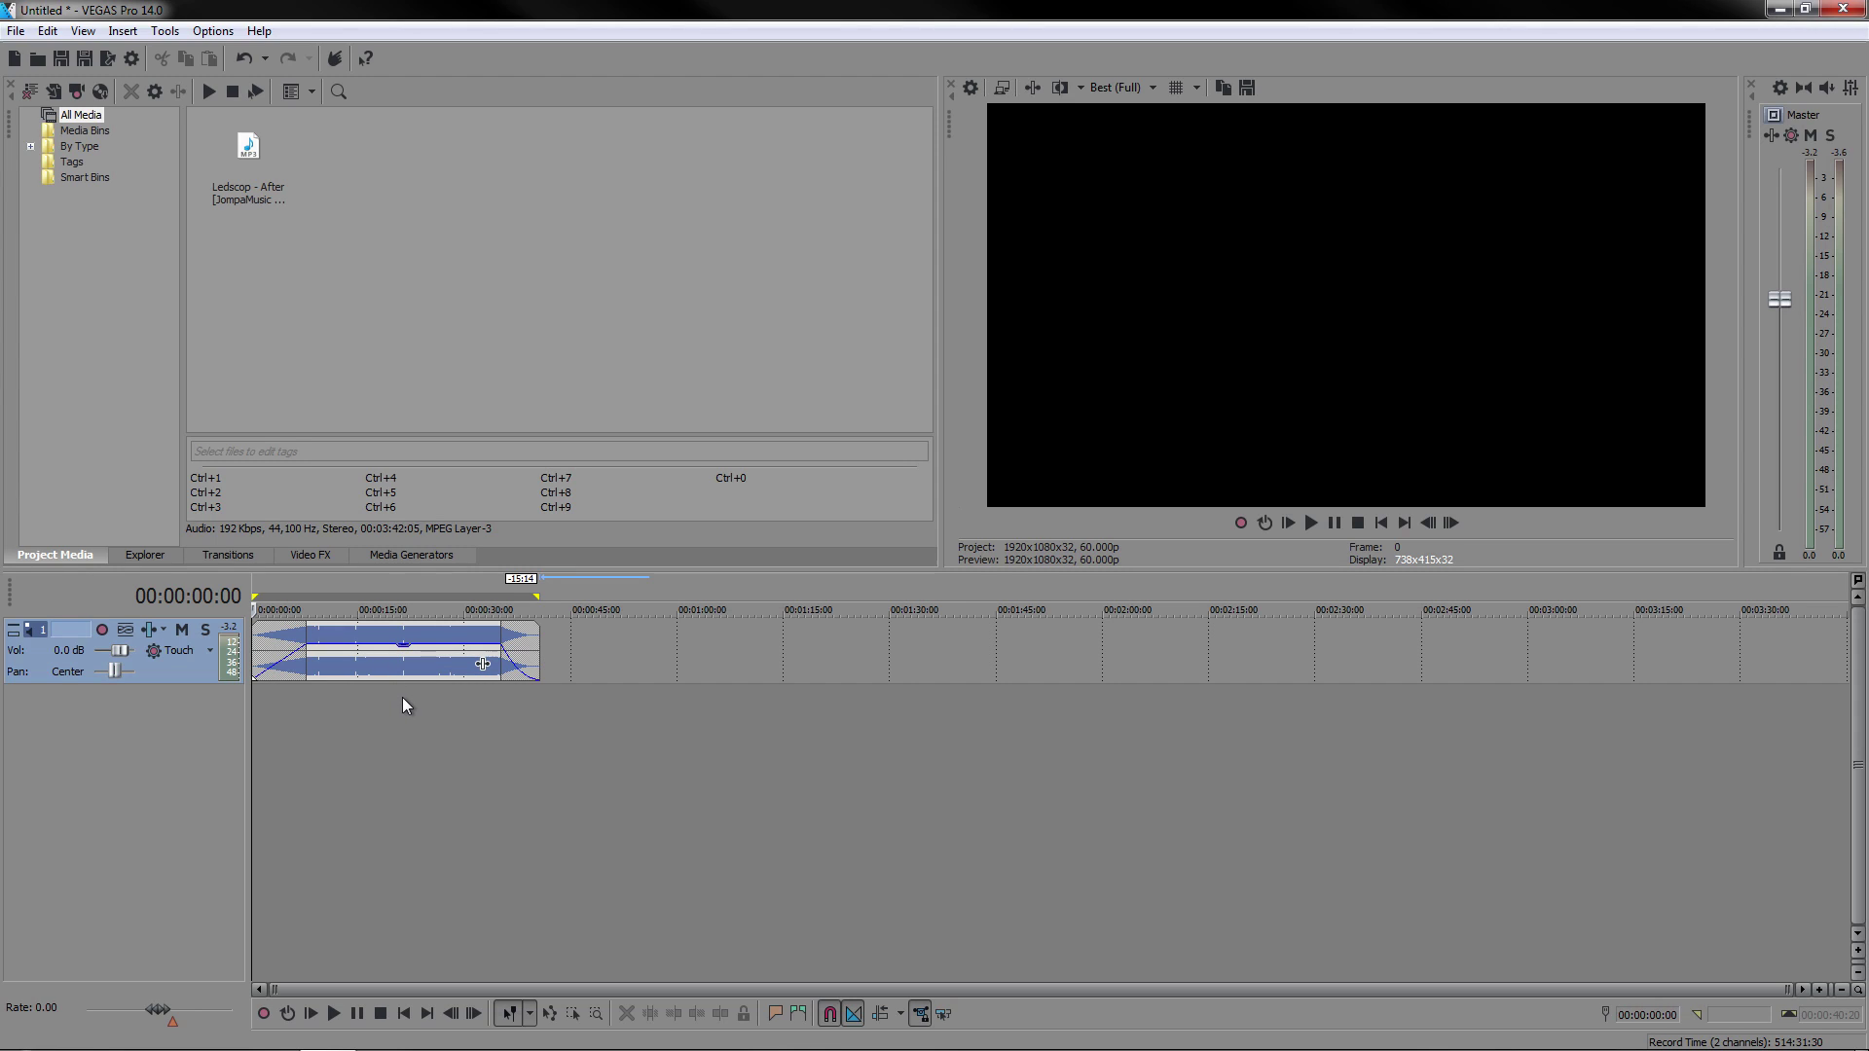
# - Set the loop region to span the whole audio clip, then open the File menu
pyautogui.doubleClick(419, 730)
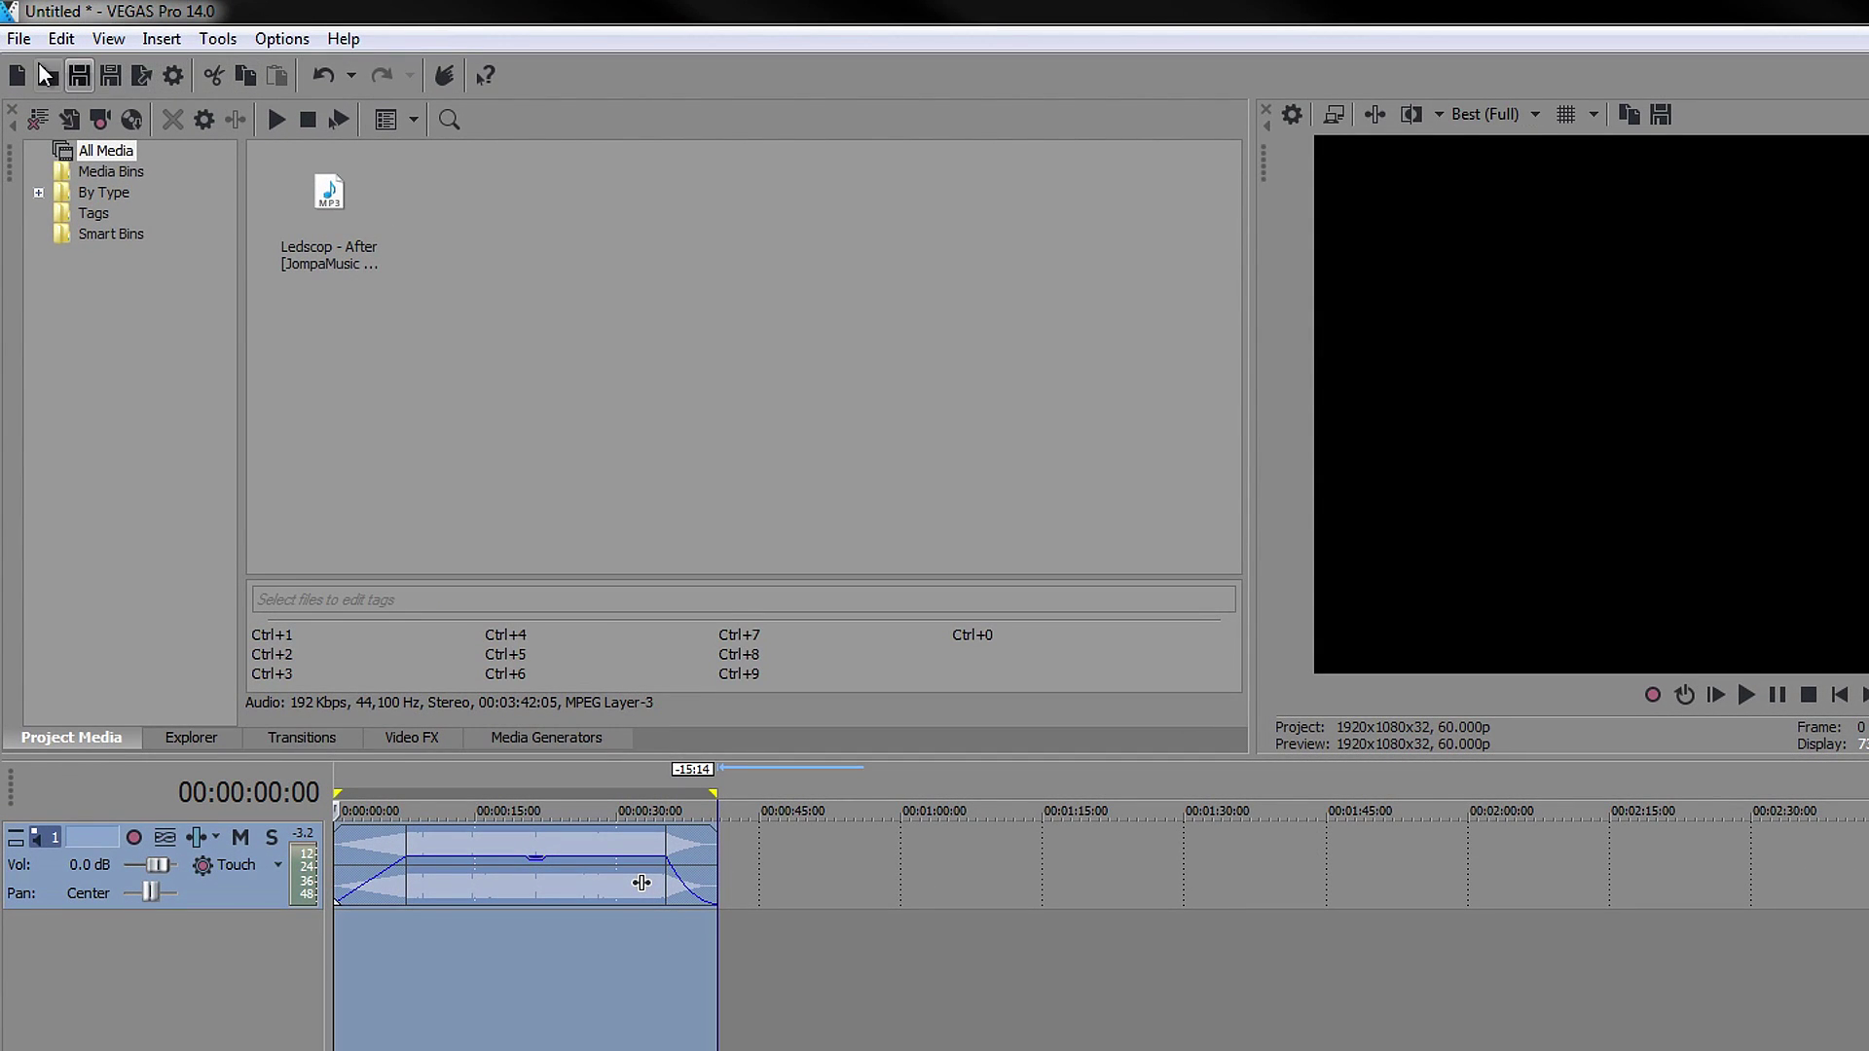
pyautogui.click(13, 43)
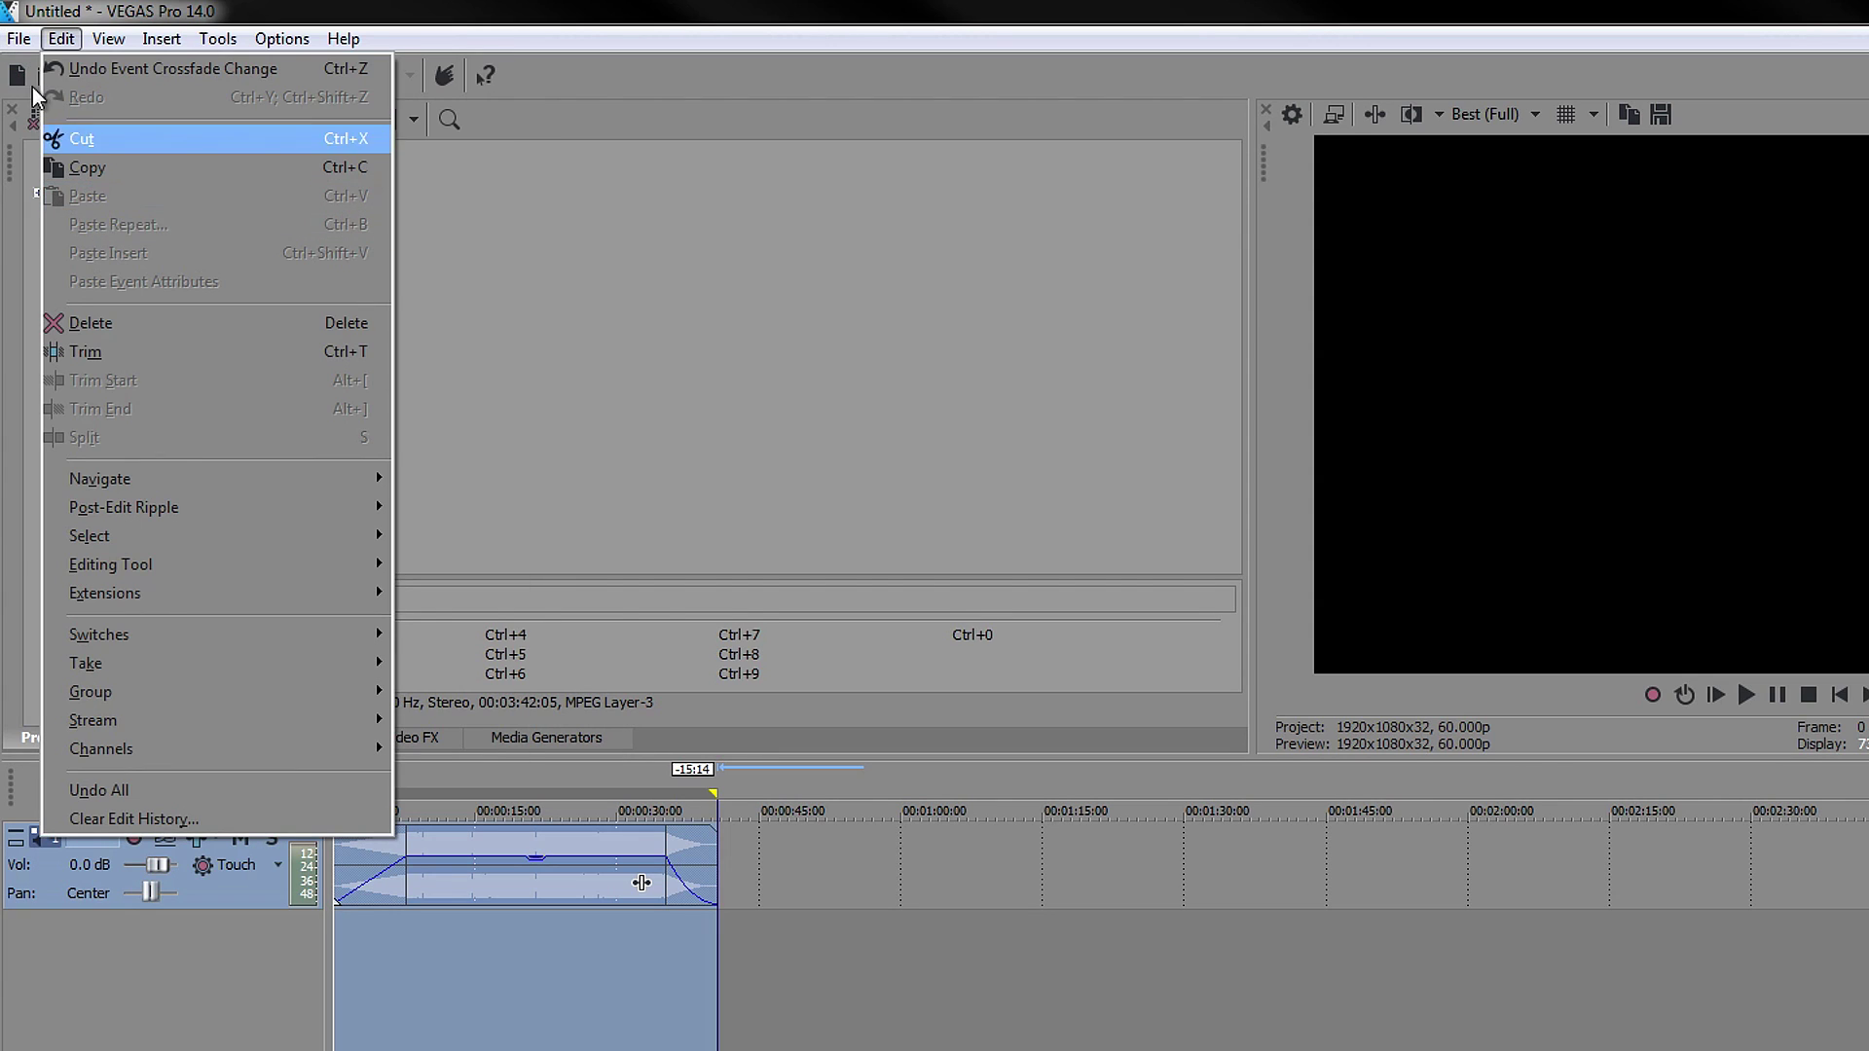
# - In Render As, show all formats and pick the MP3 Audio '320 Kbps, CD Transparent Audio' template
pyautogui.click(62, 238)
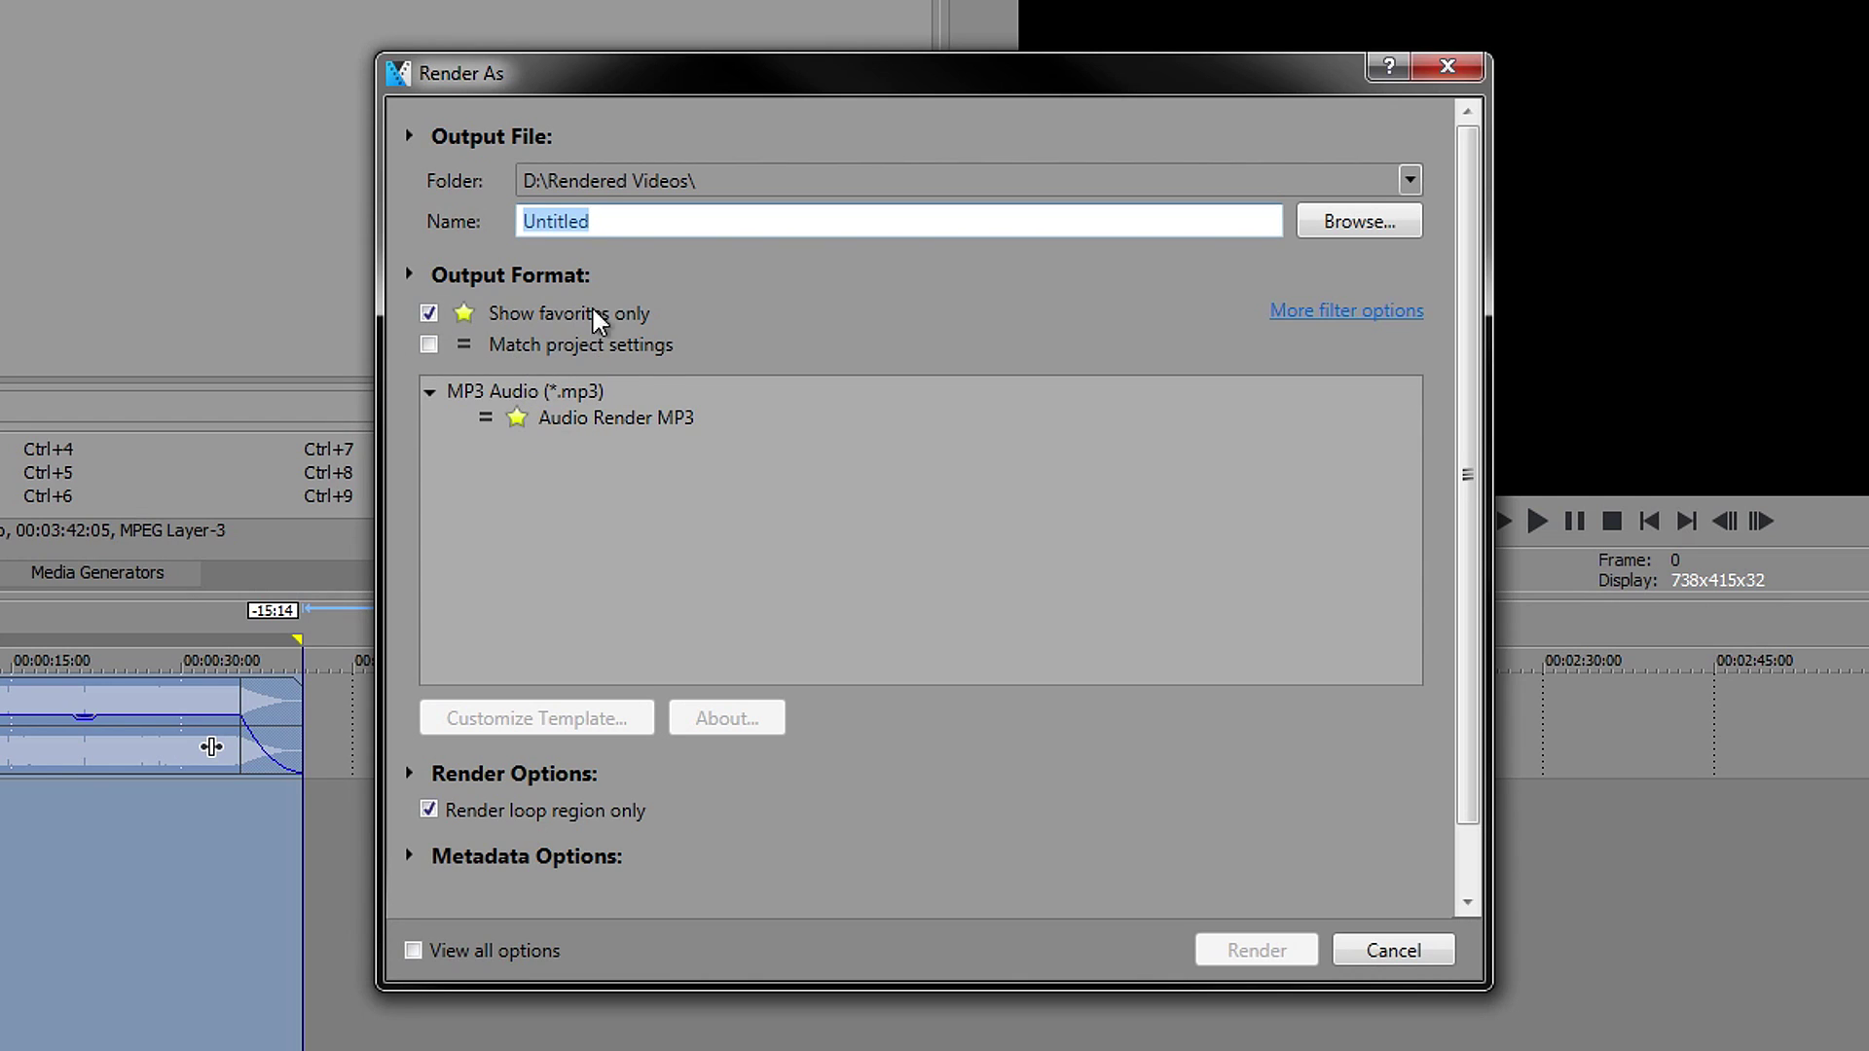
pyautogui.click(428, 313)
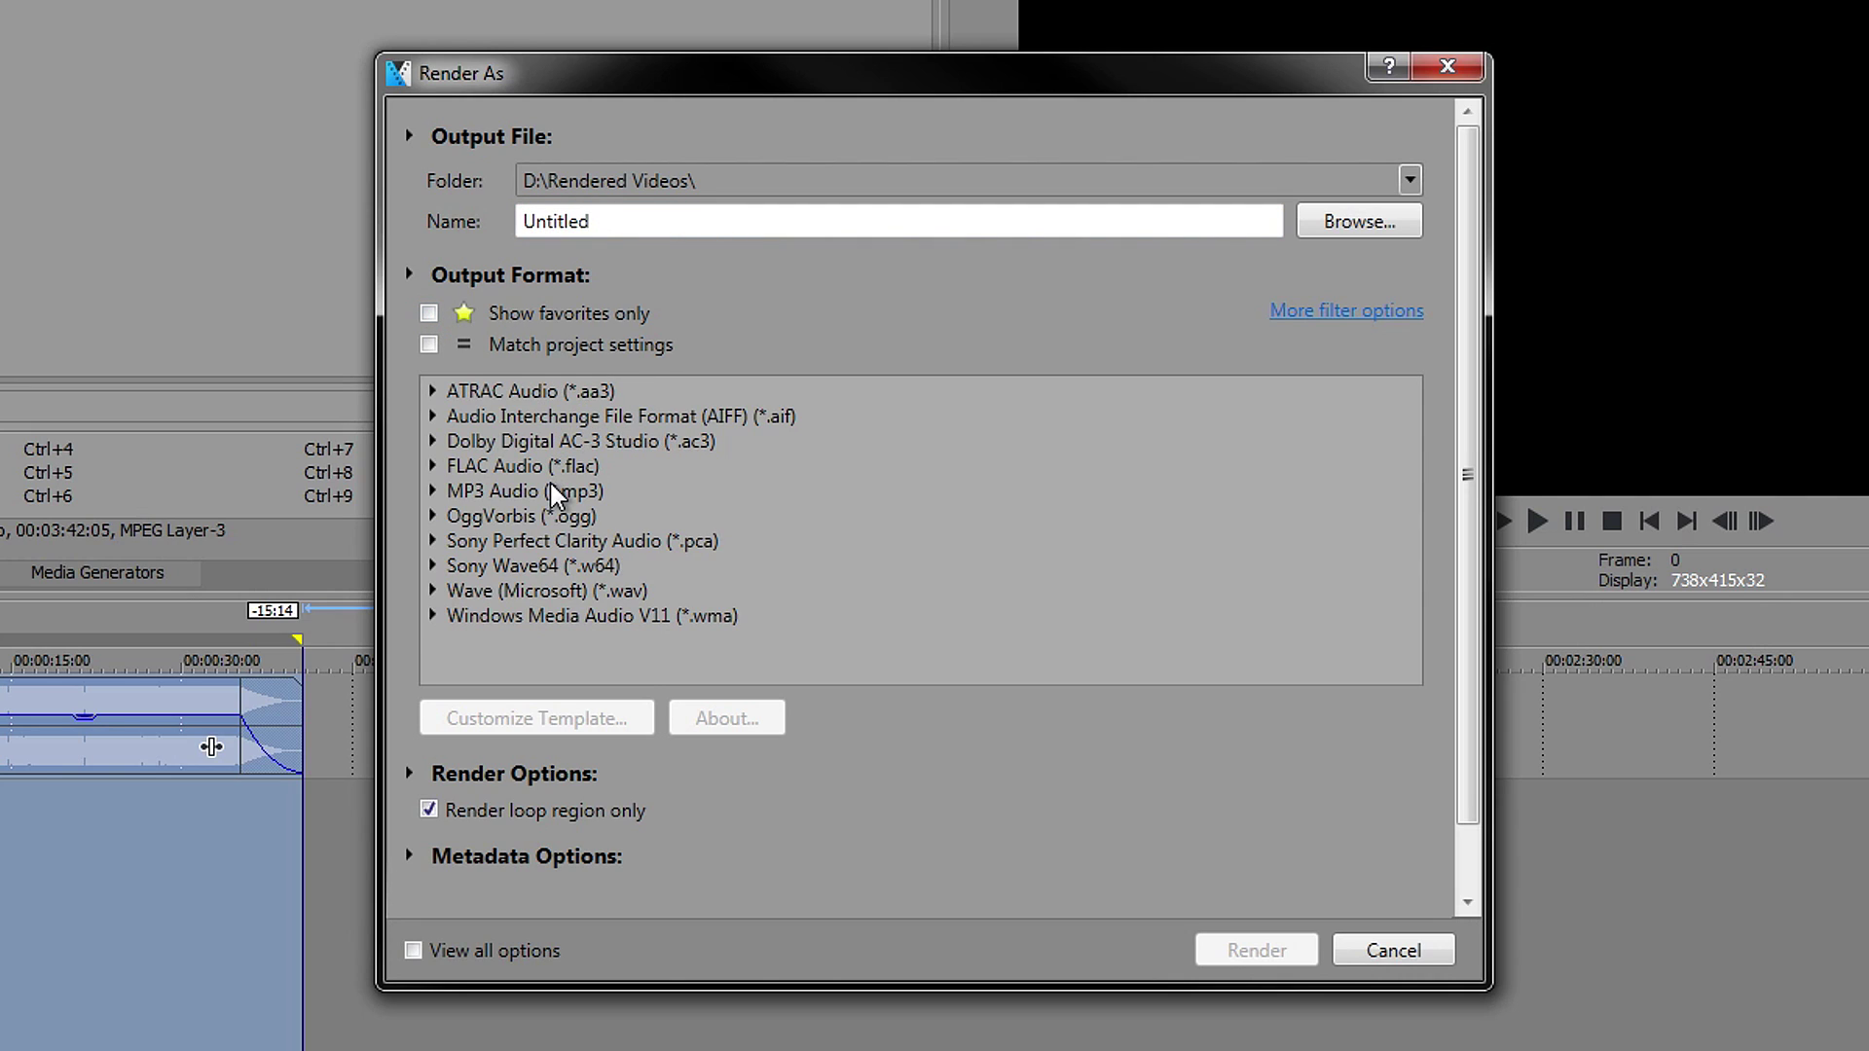
pyautogui.click(433, 491)
pyautogui.scroll(-2, 769, 482)
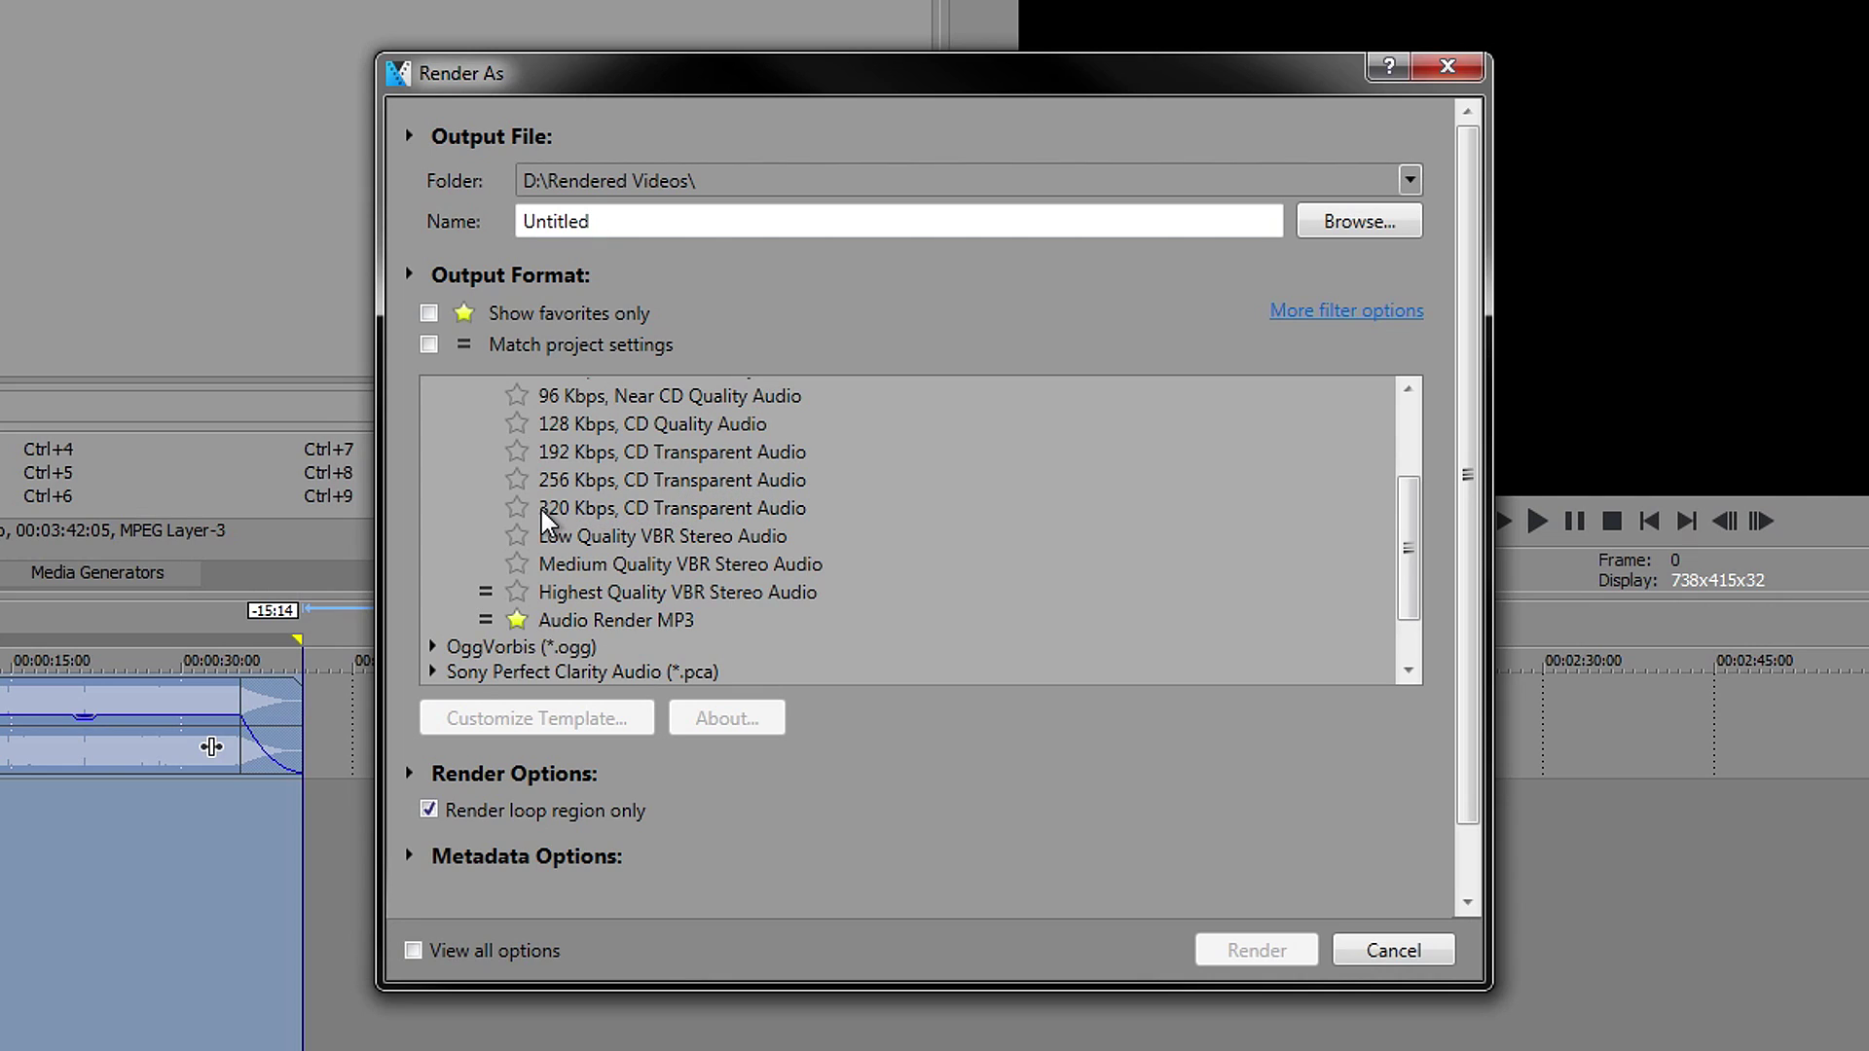
pyautogui.click(568, 508)
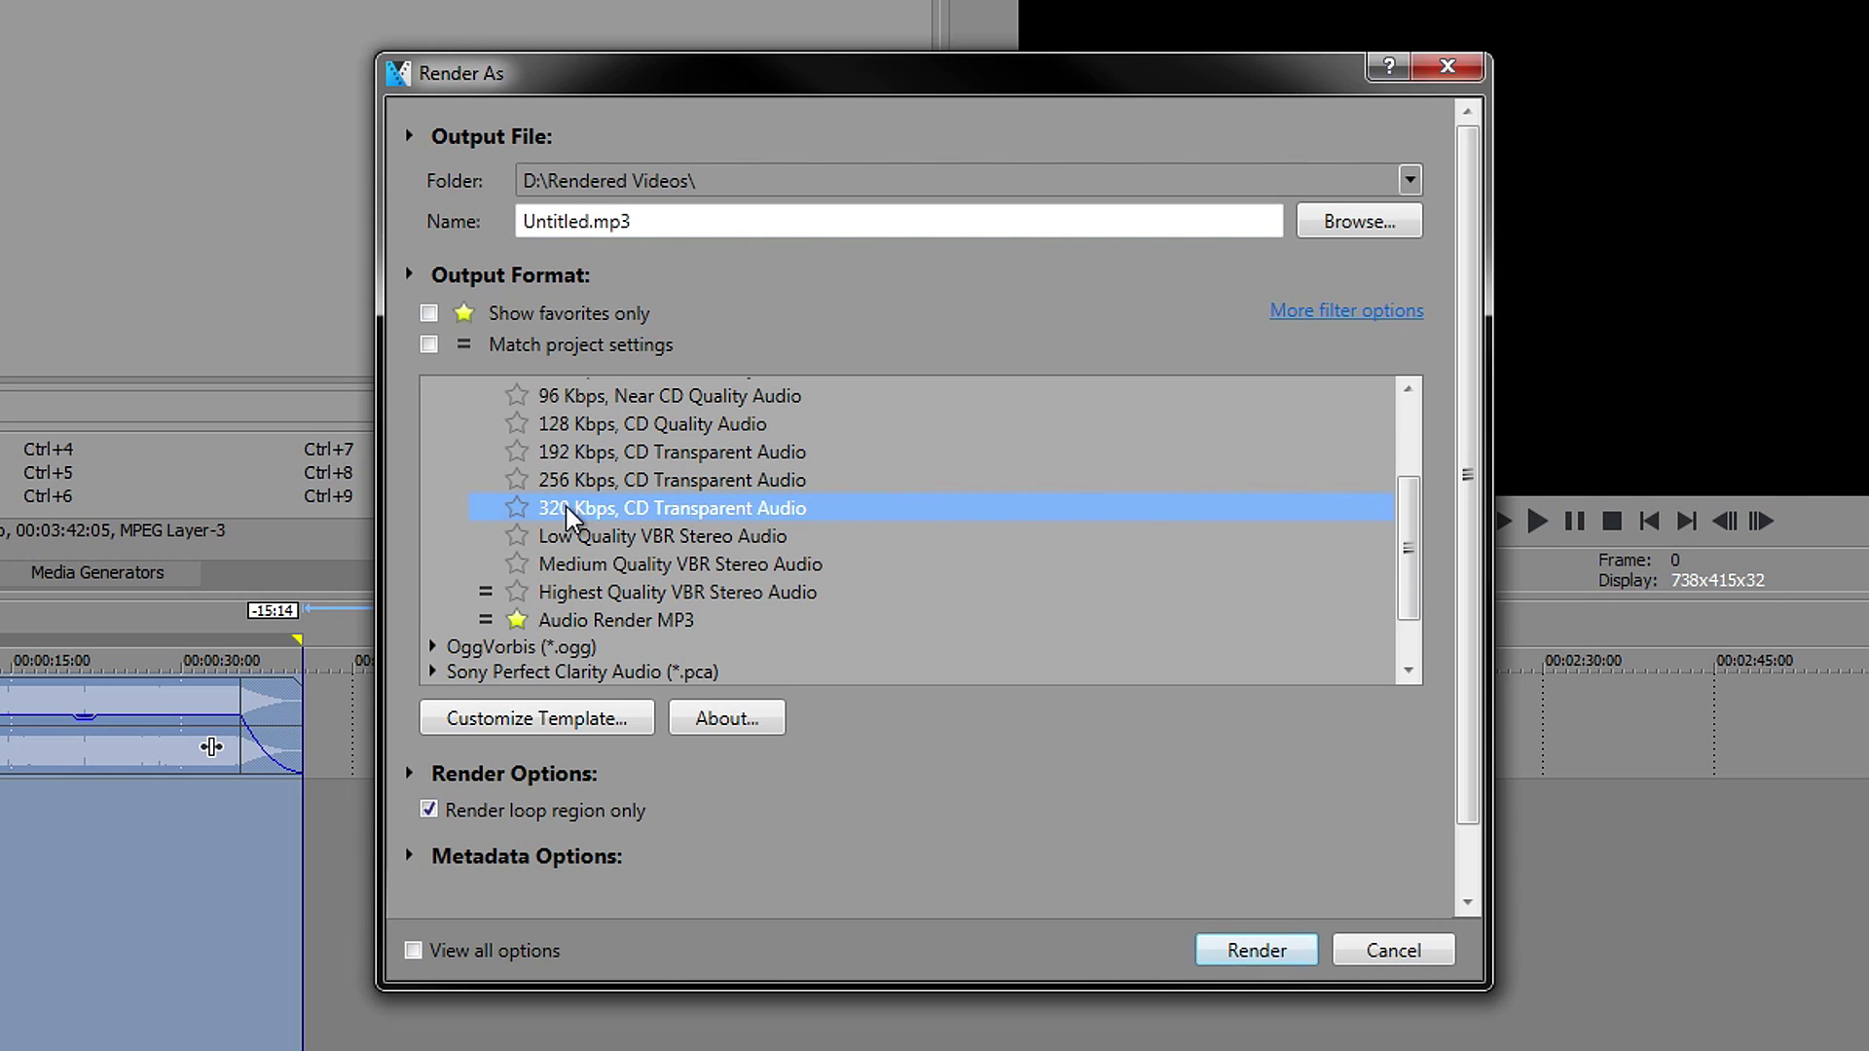
# - Customize the template to a 320 Kbps, 48,000 Hz bit rate at highest encoding quality
pyautogui.click(555, 729)
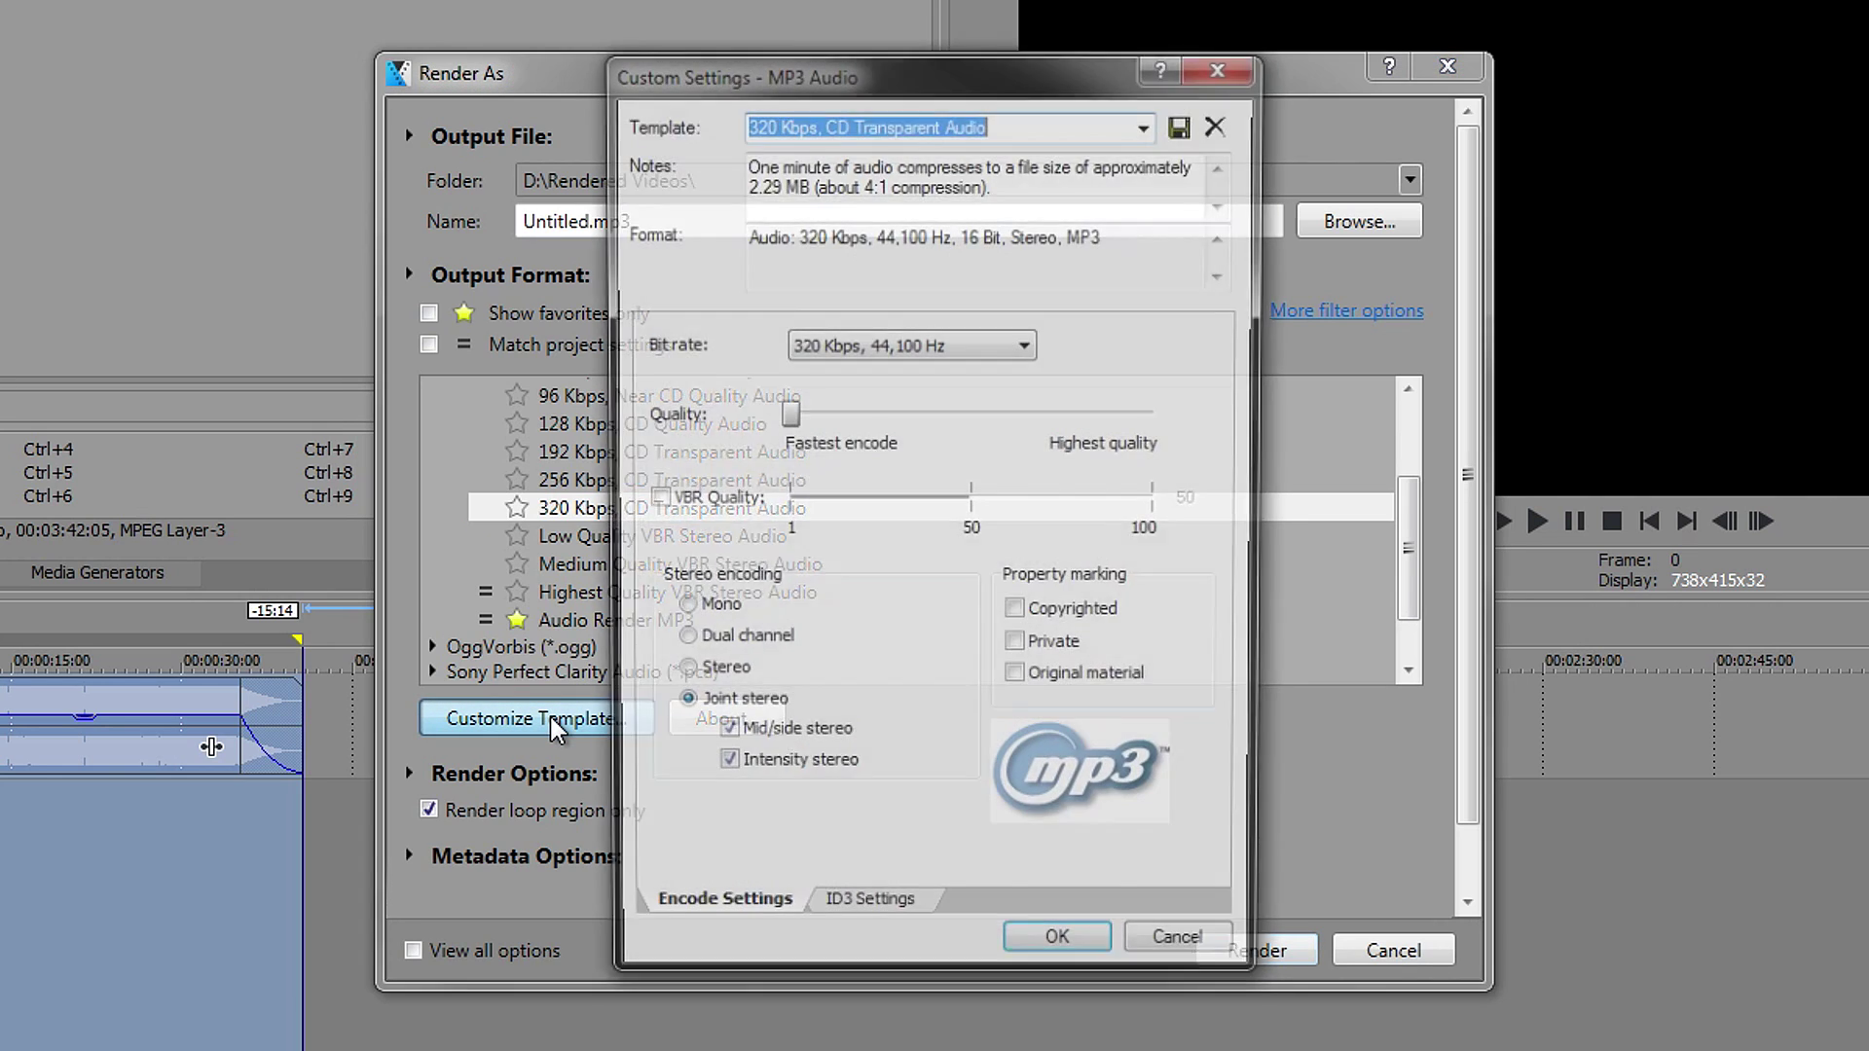
pyautogui.click(895, 349)
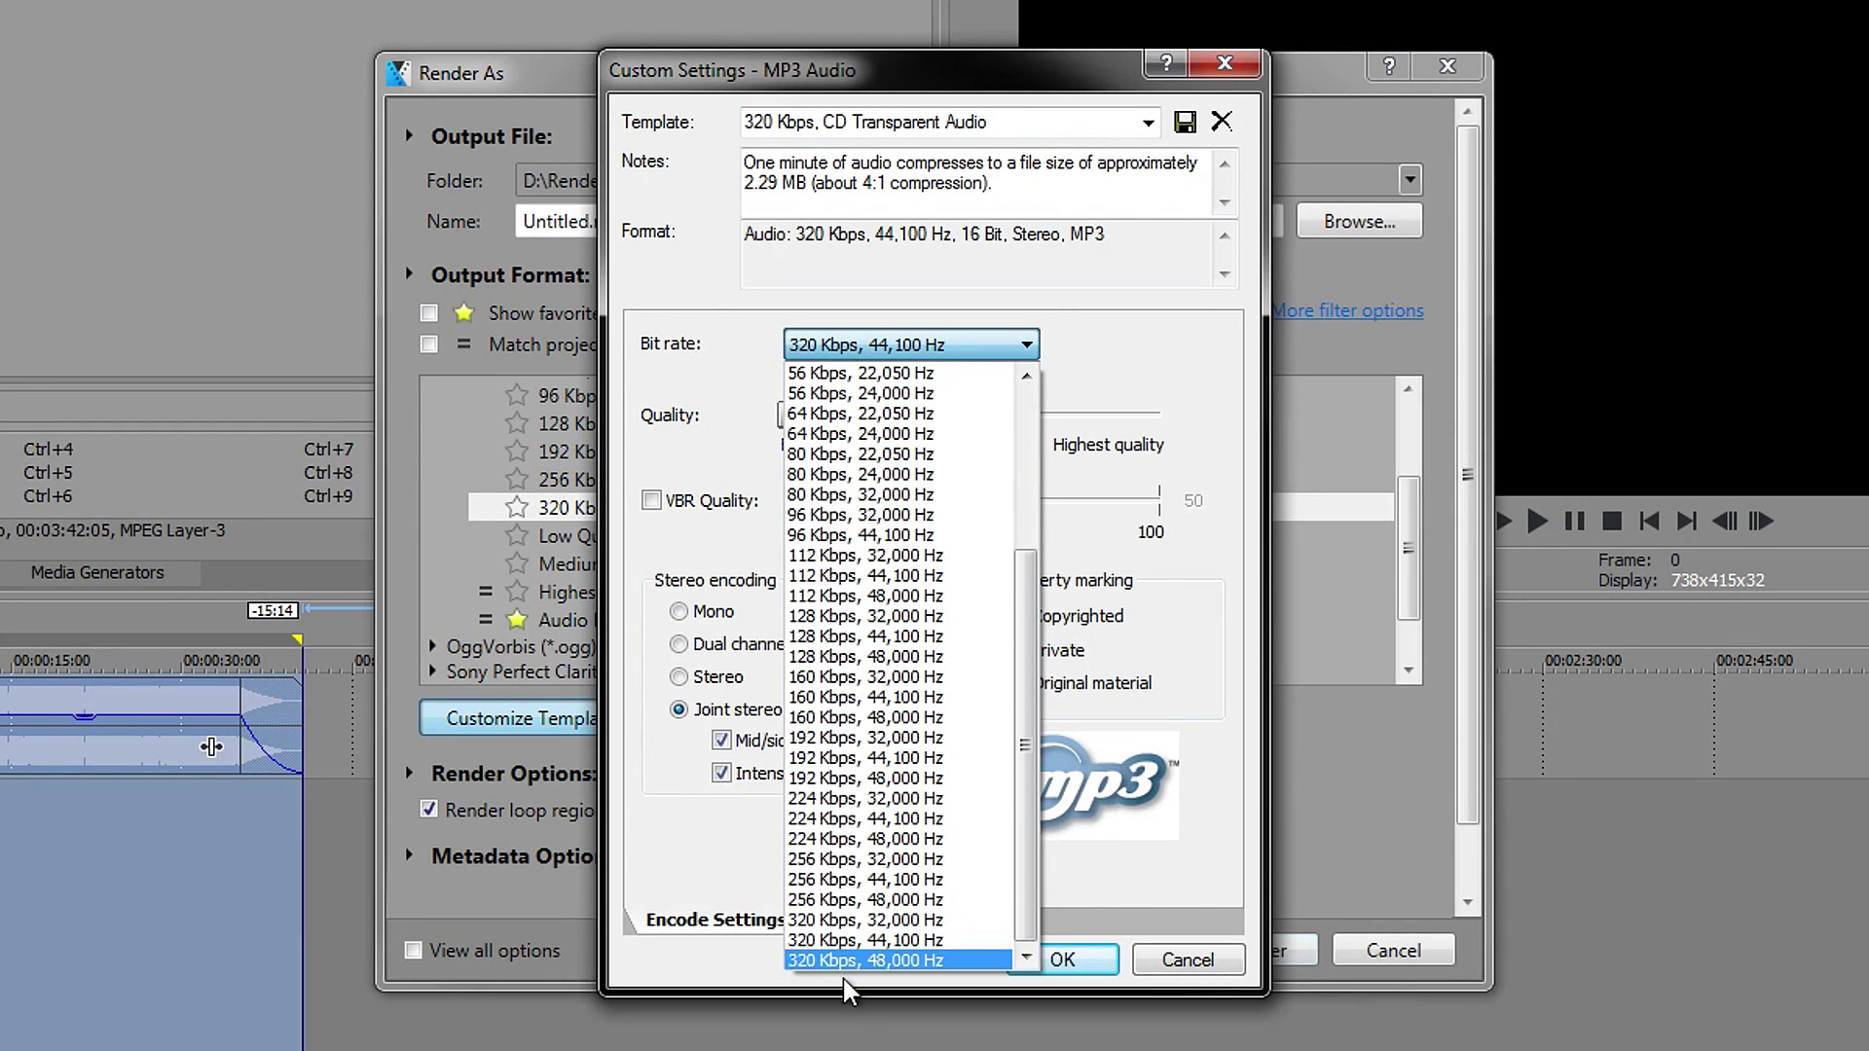
pyautogui.click(862, 961)
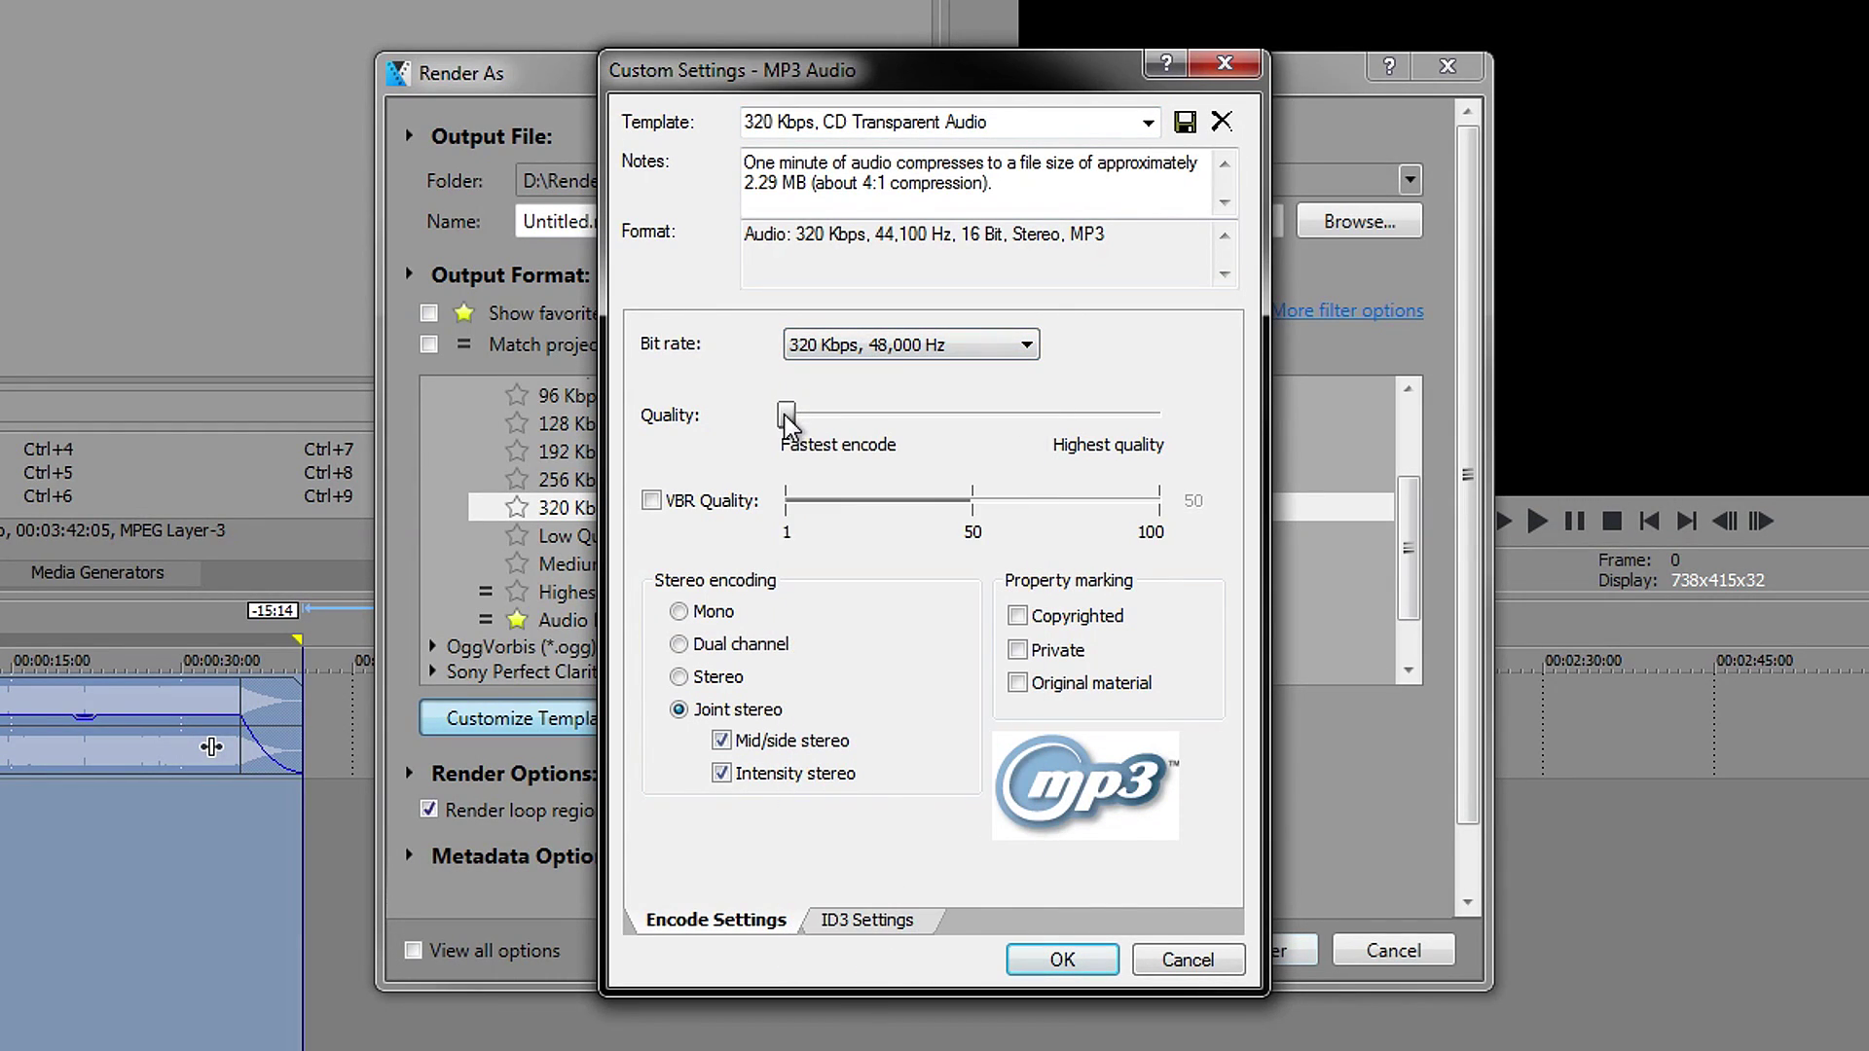
pyautogui.moveTo(786, 419); pyautogui.dragTo(1173, 413)
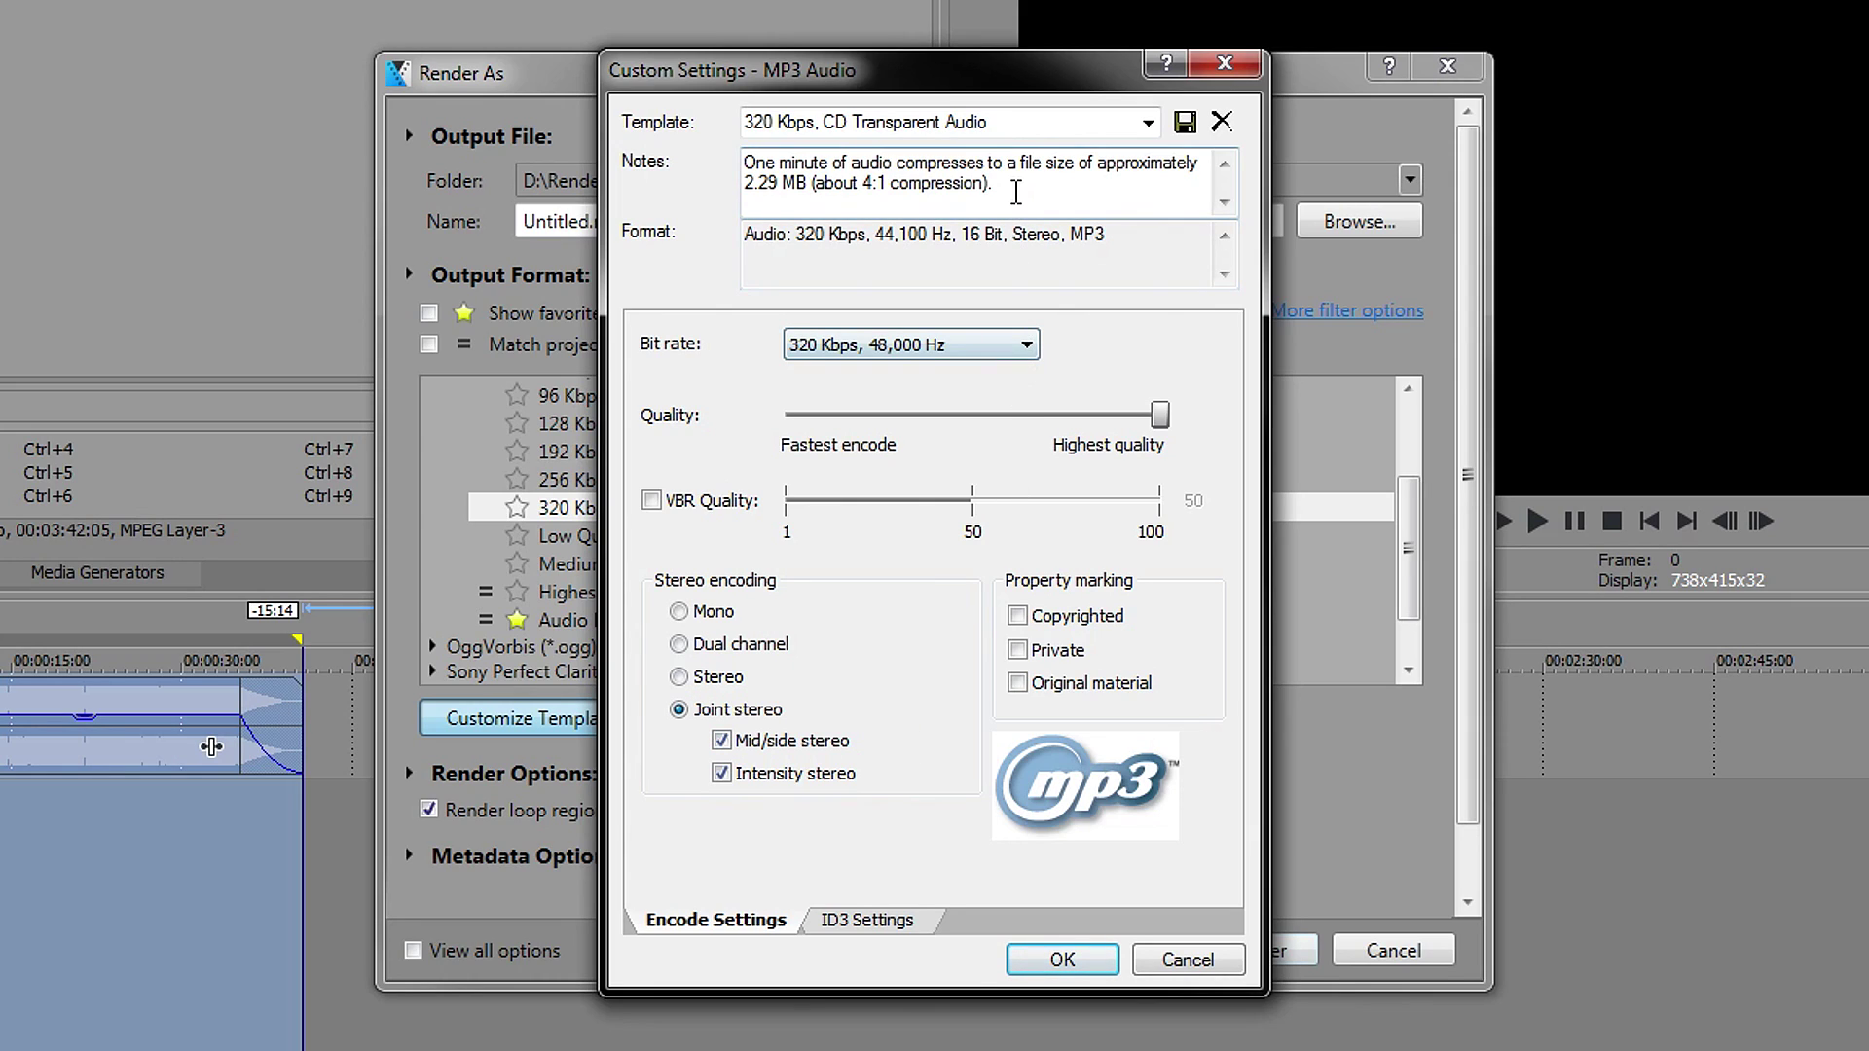
# - Rename the custom template with the text 'MP3 audio'
pyautogui.click(771, 127)
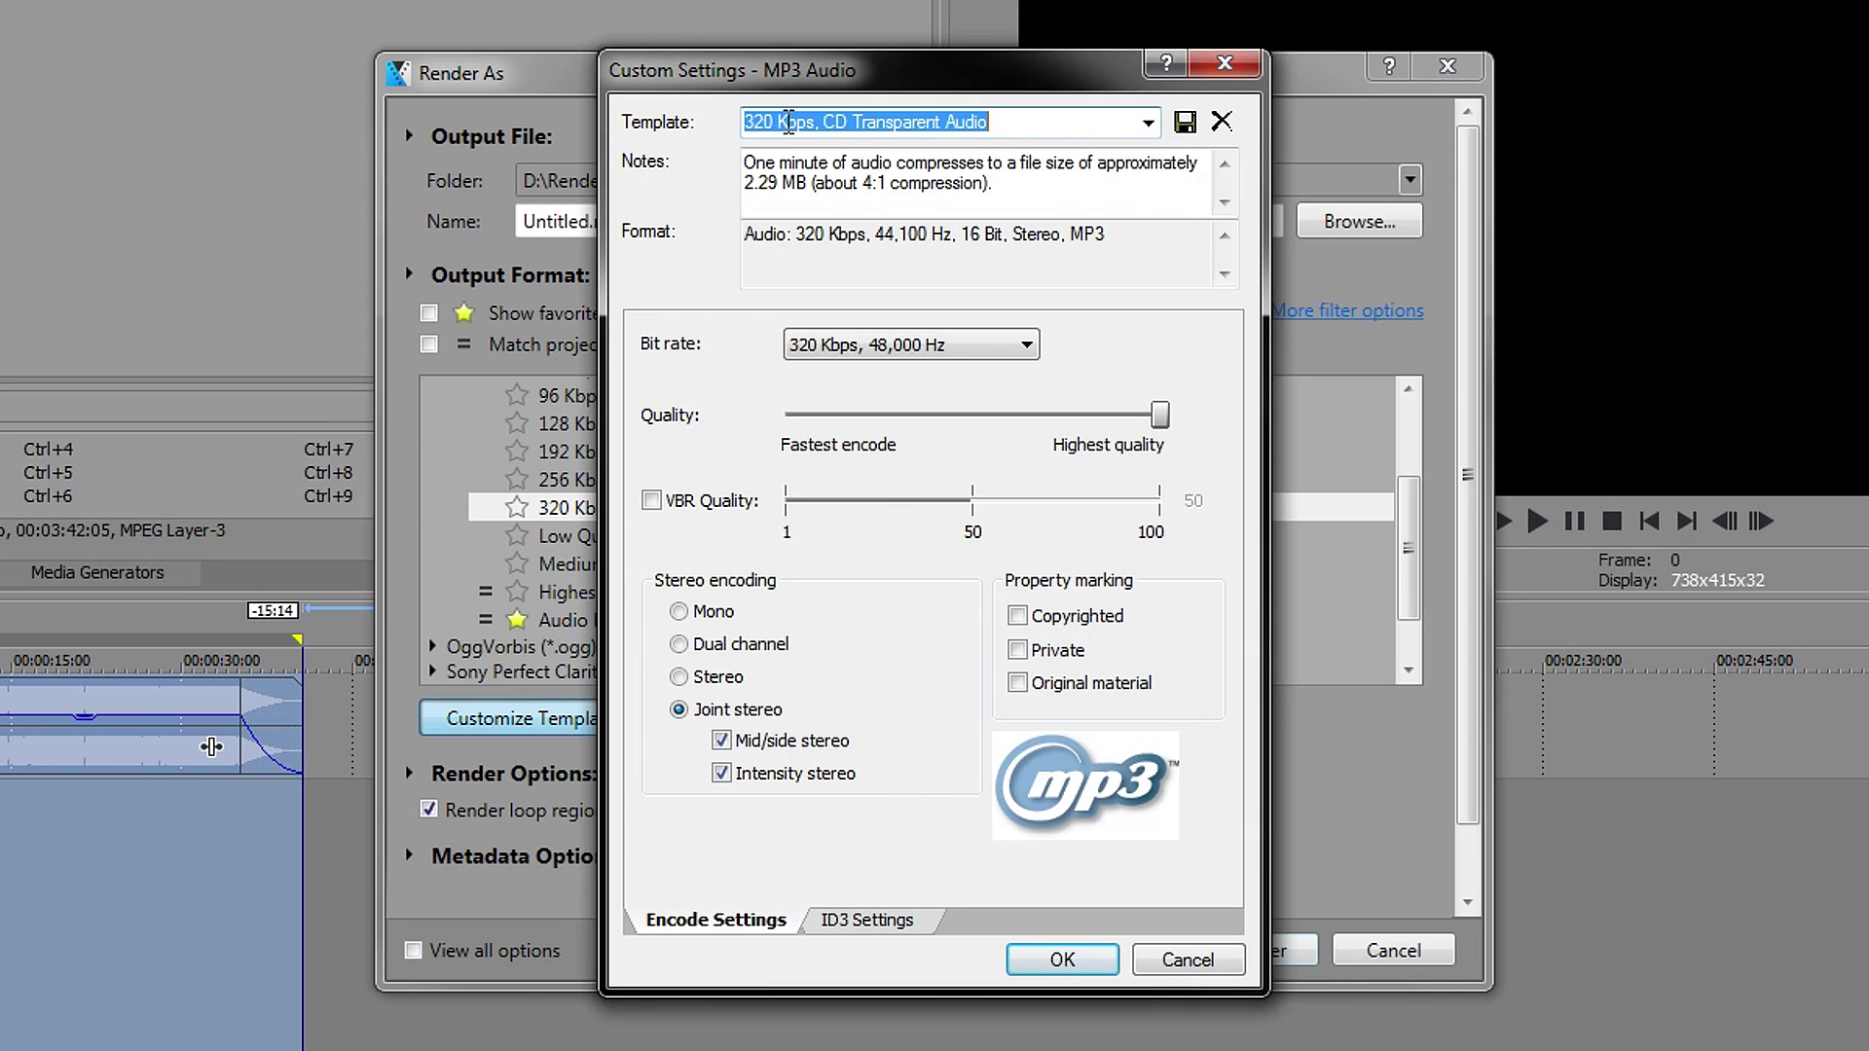
pyautogui.write('MP£')
pyautogui.press('BackSpace')
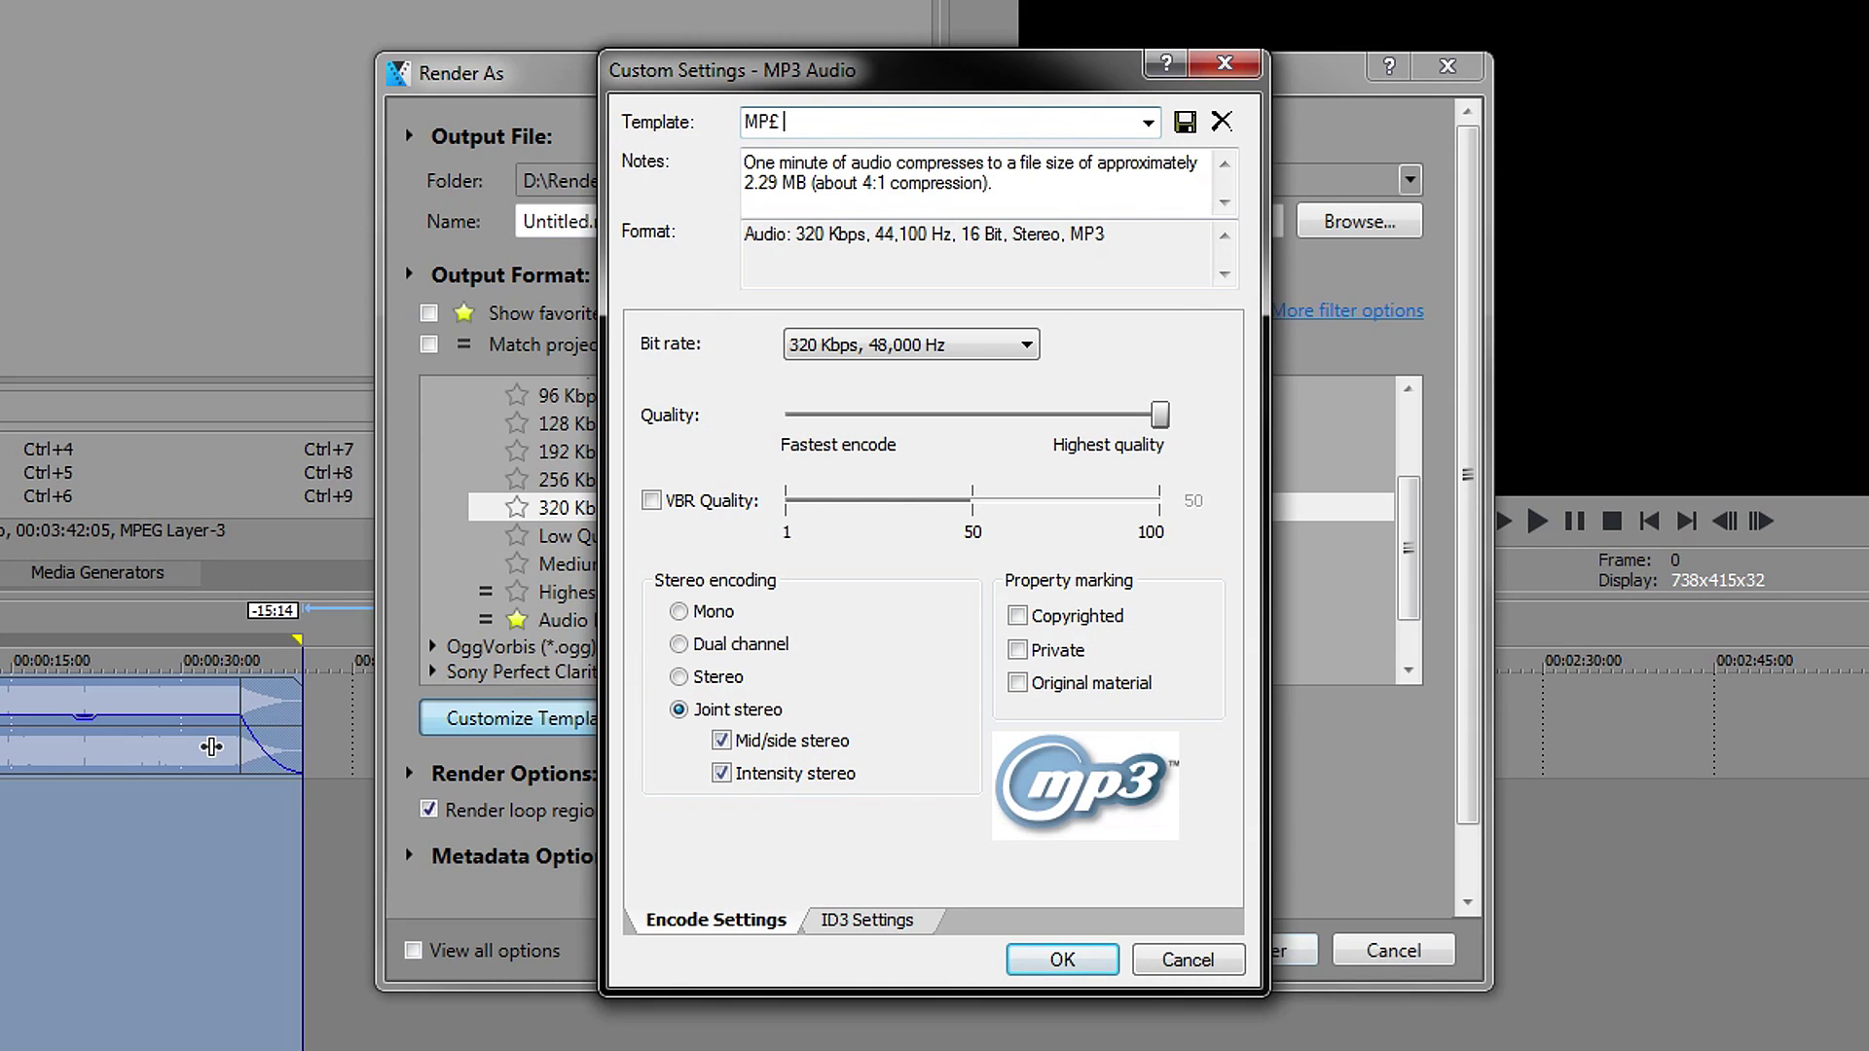
pyautogui.write('3 audio')
# - Save the custom settings, return to favourites only, and select the Audio Render MP3 template
pyautogui.click(1190, 962)
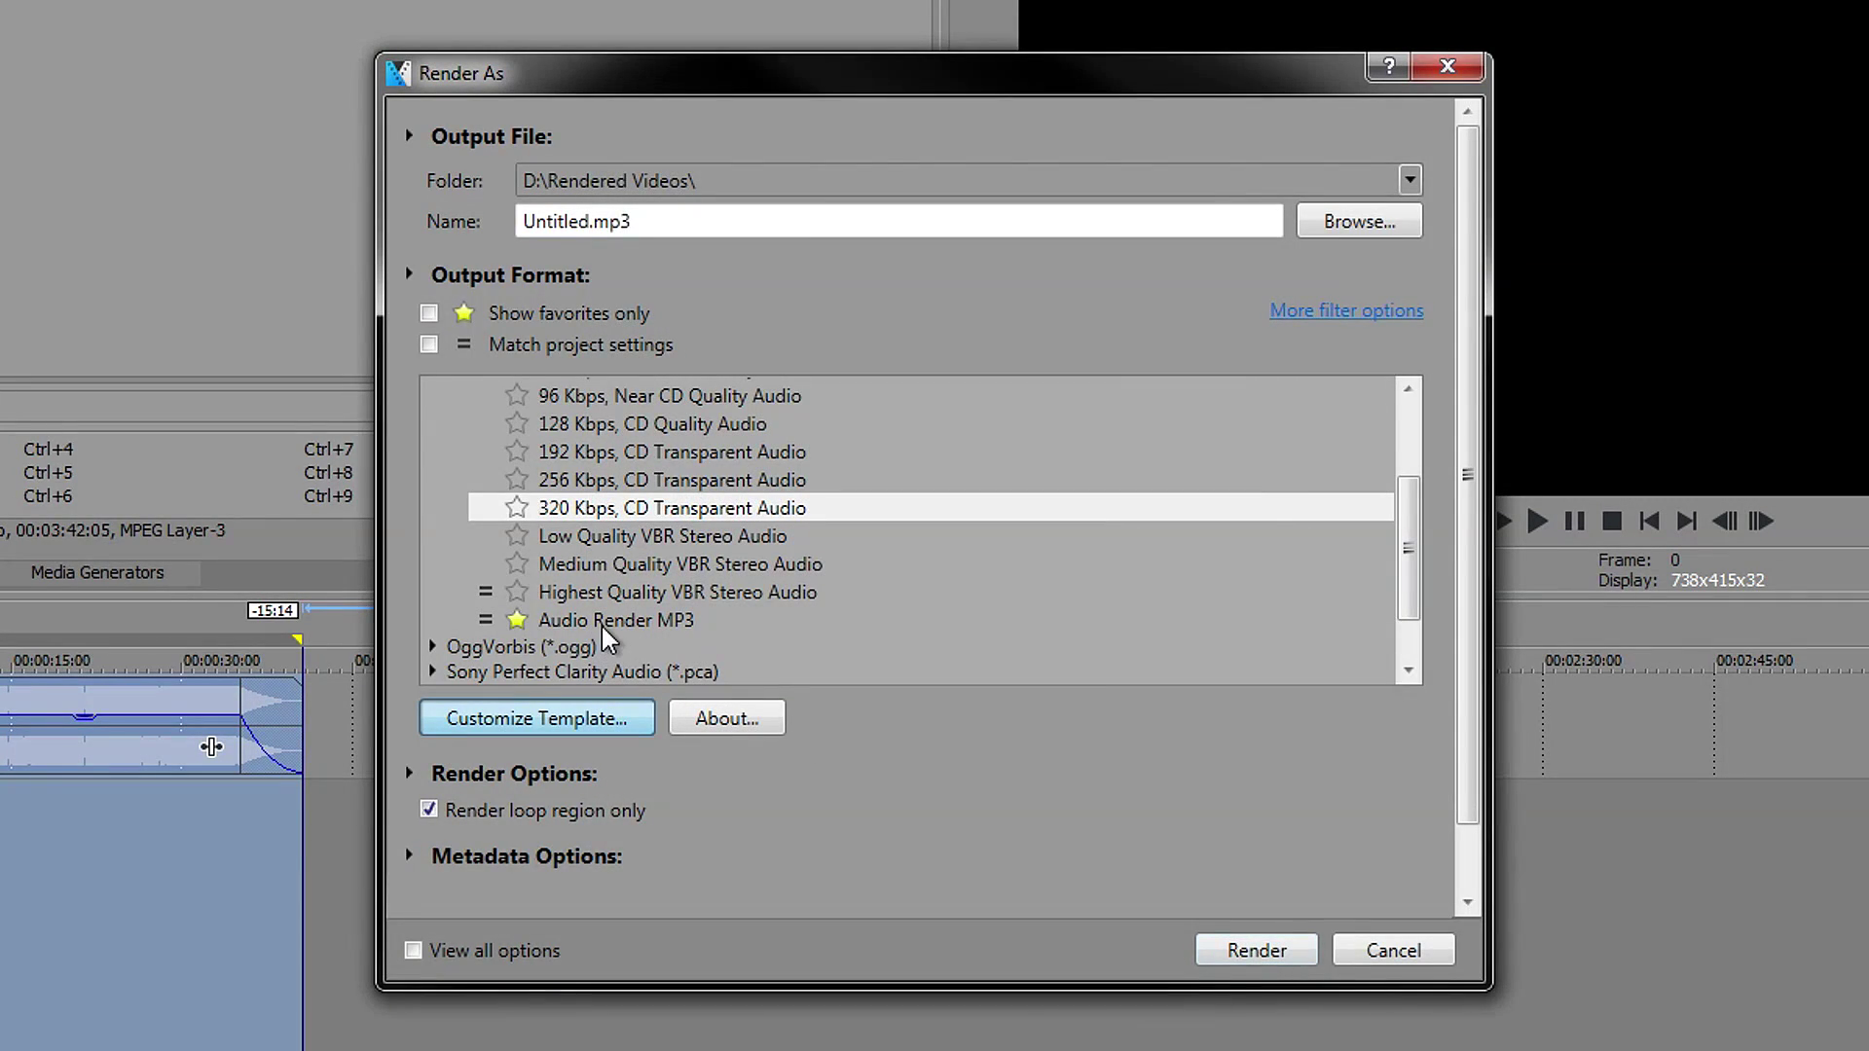
pyautogui.click(429, 313)
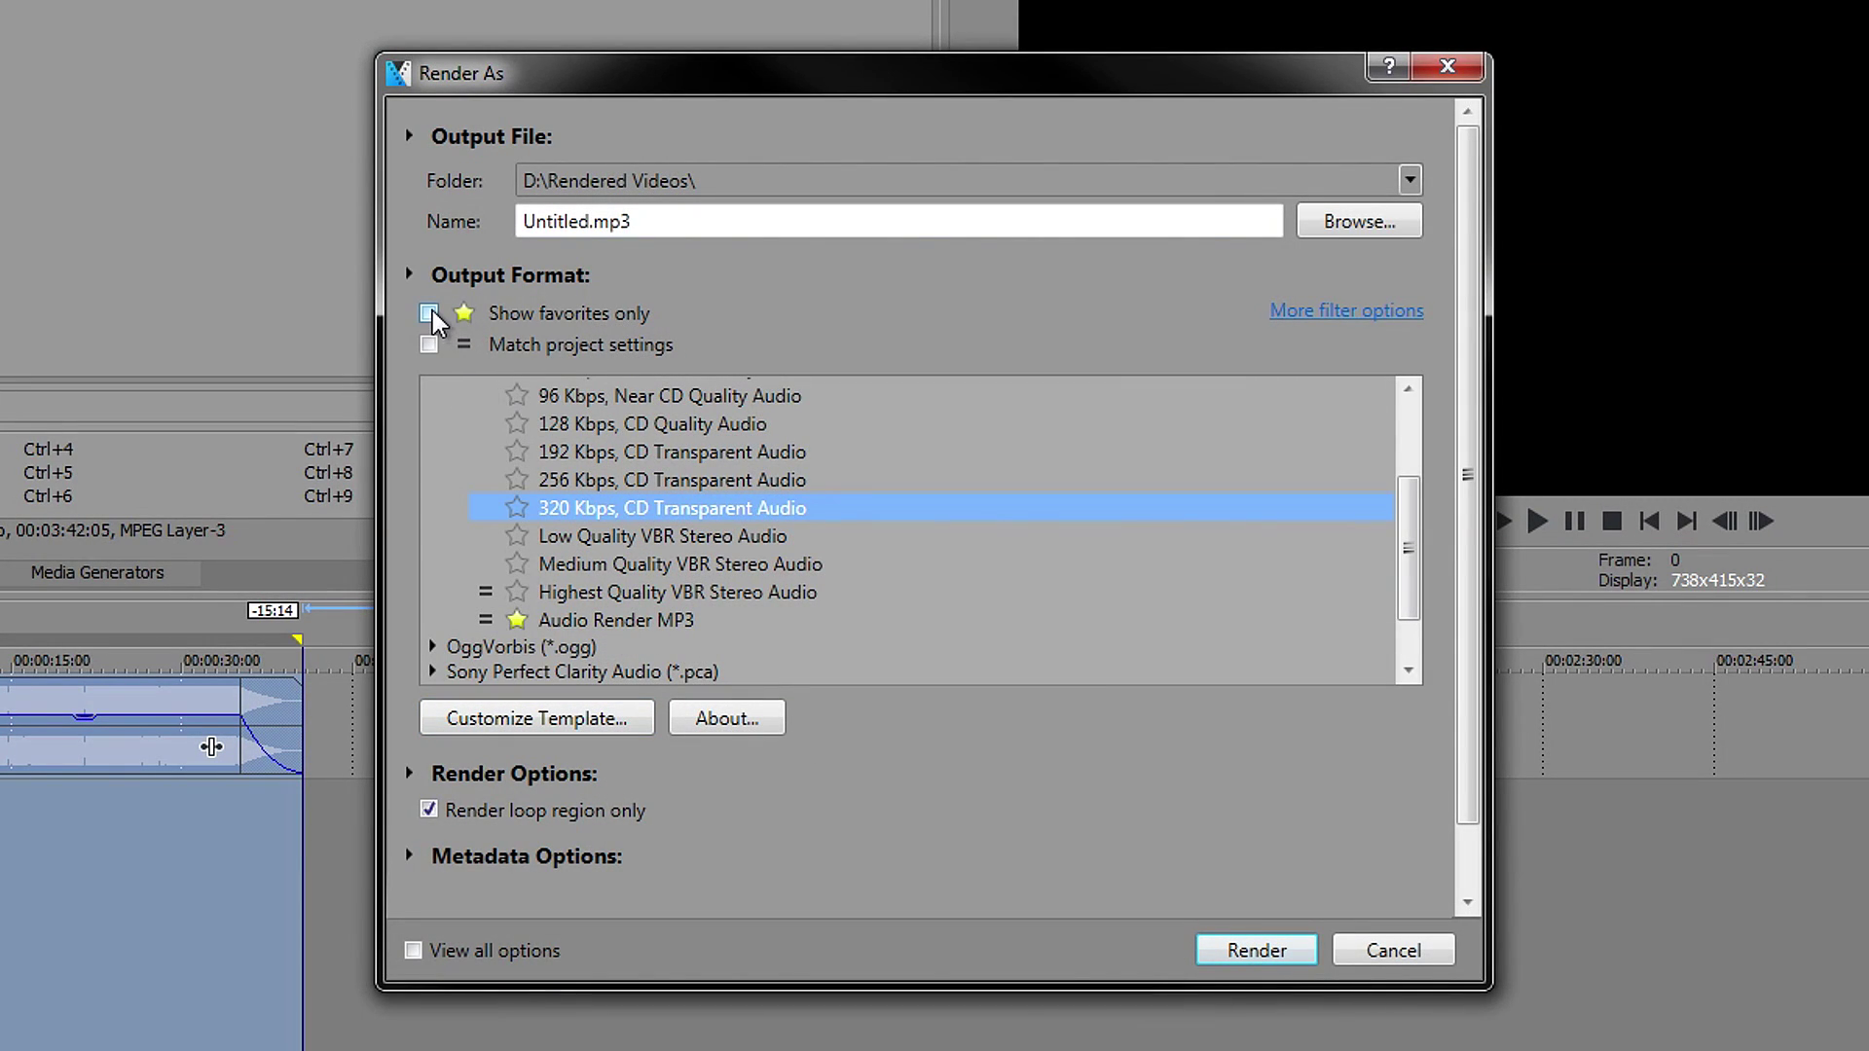
pyautogui.click(553, 425)
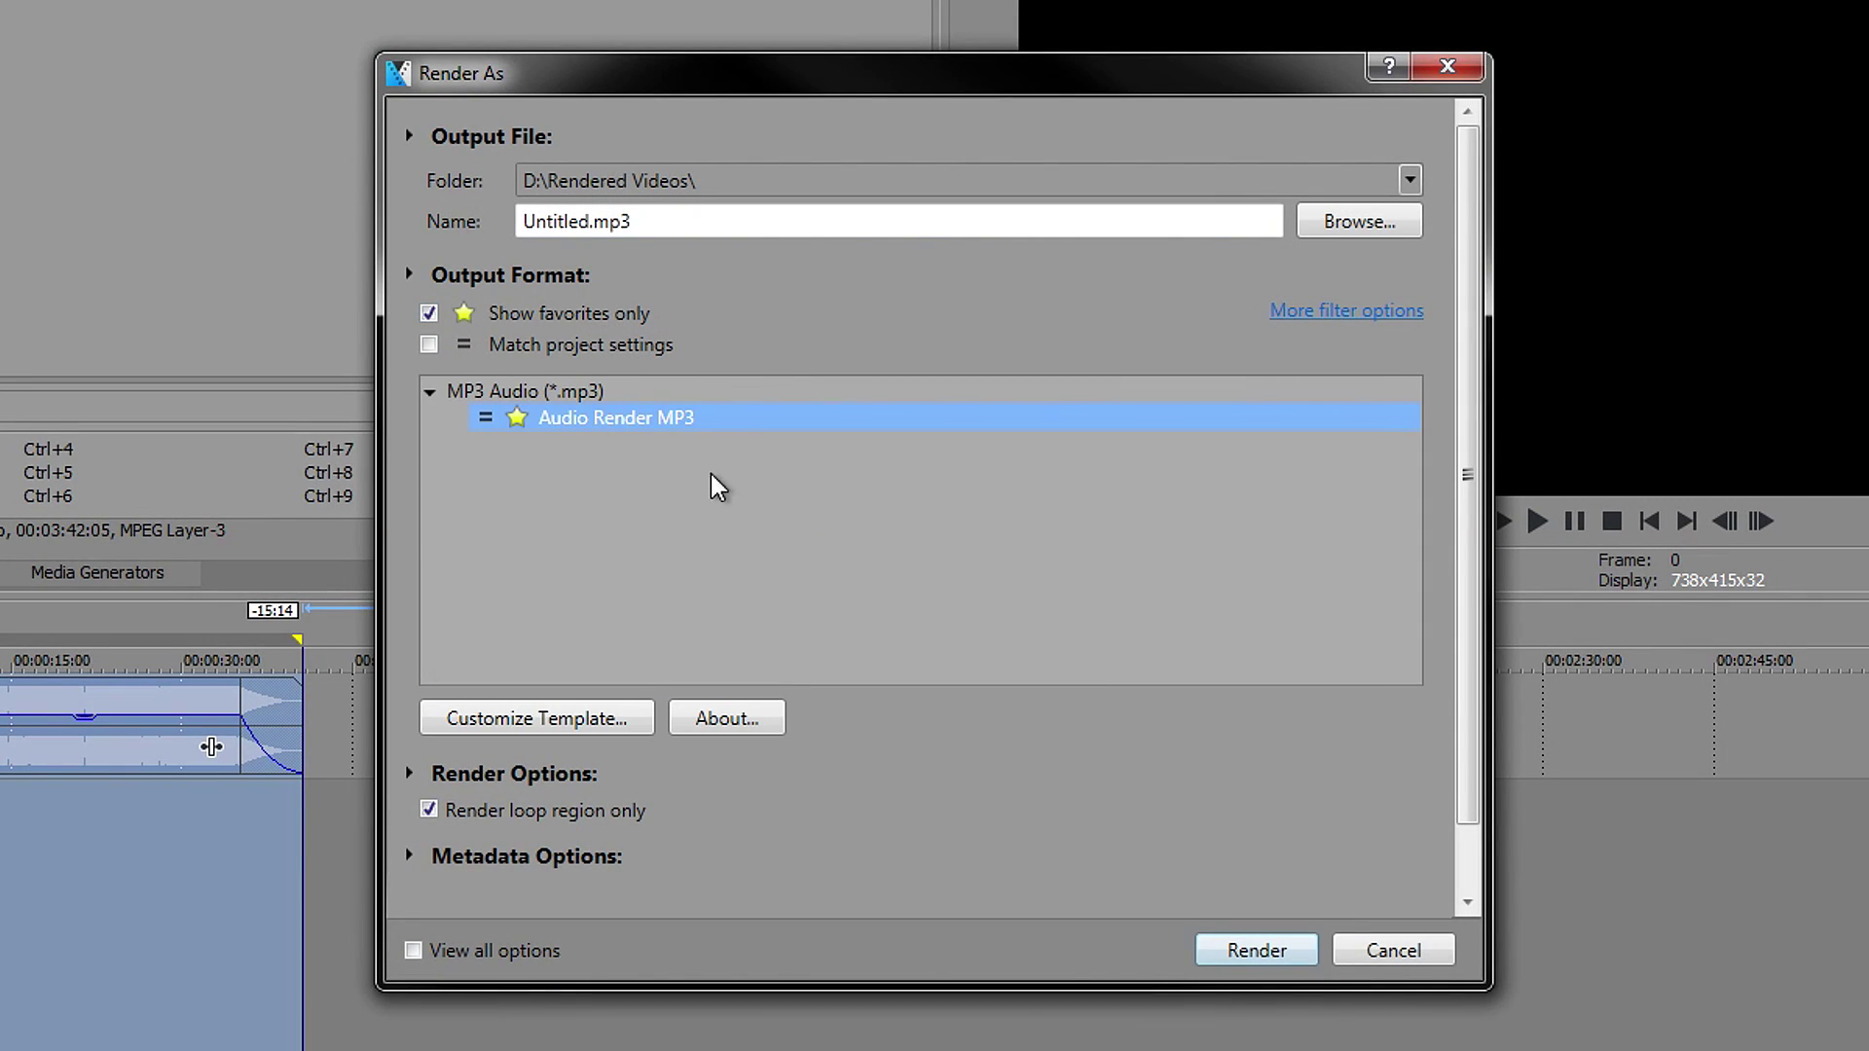
# - Review the Audio Render MP3 template's Encode and ID3 settings, then close them
pyautogui.click(546, 718)
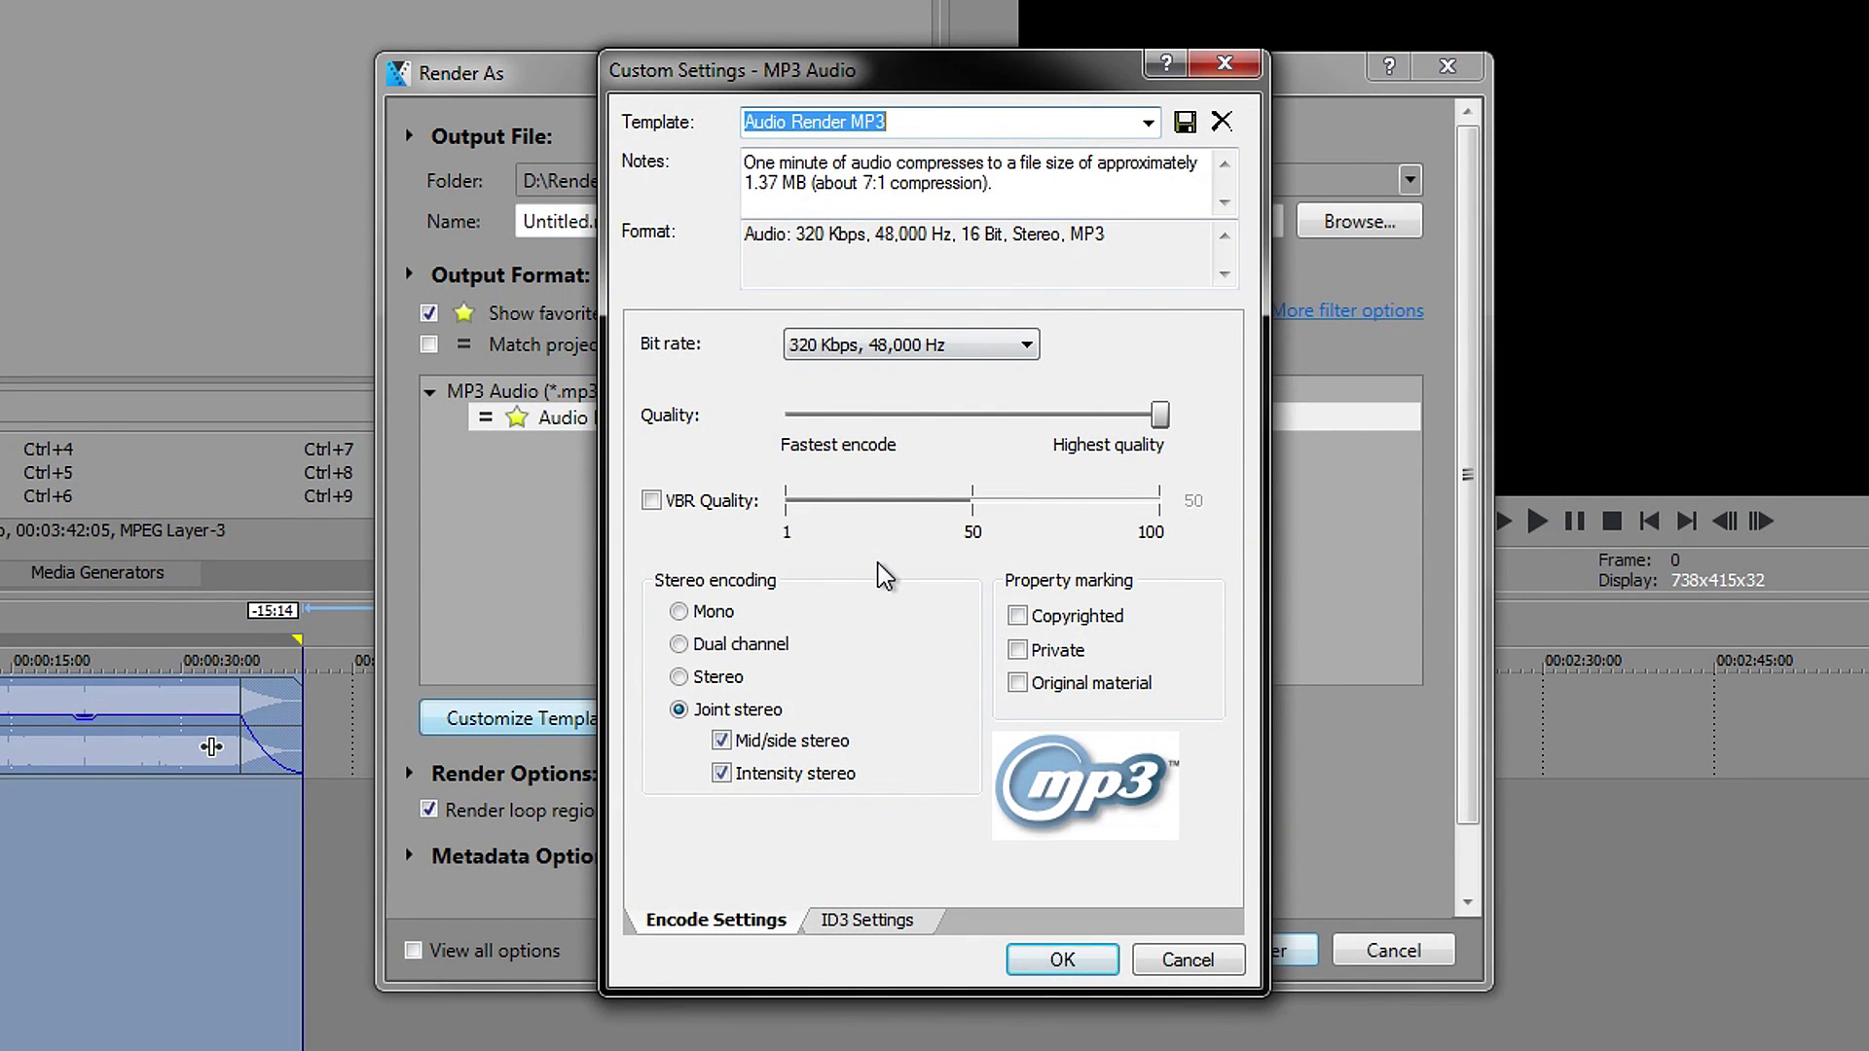
pyautogui.click(869, 922)
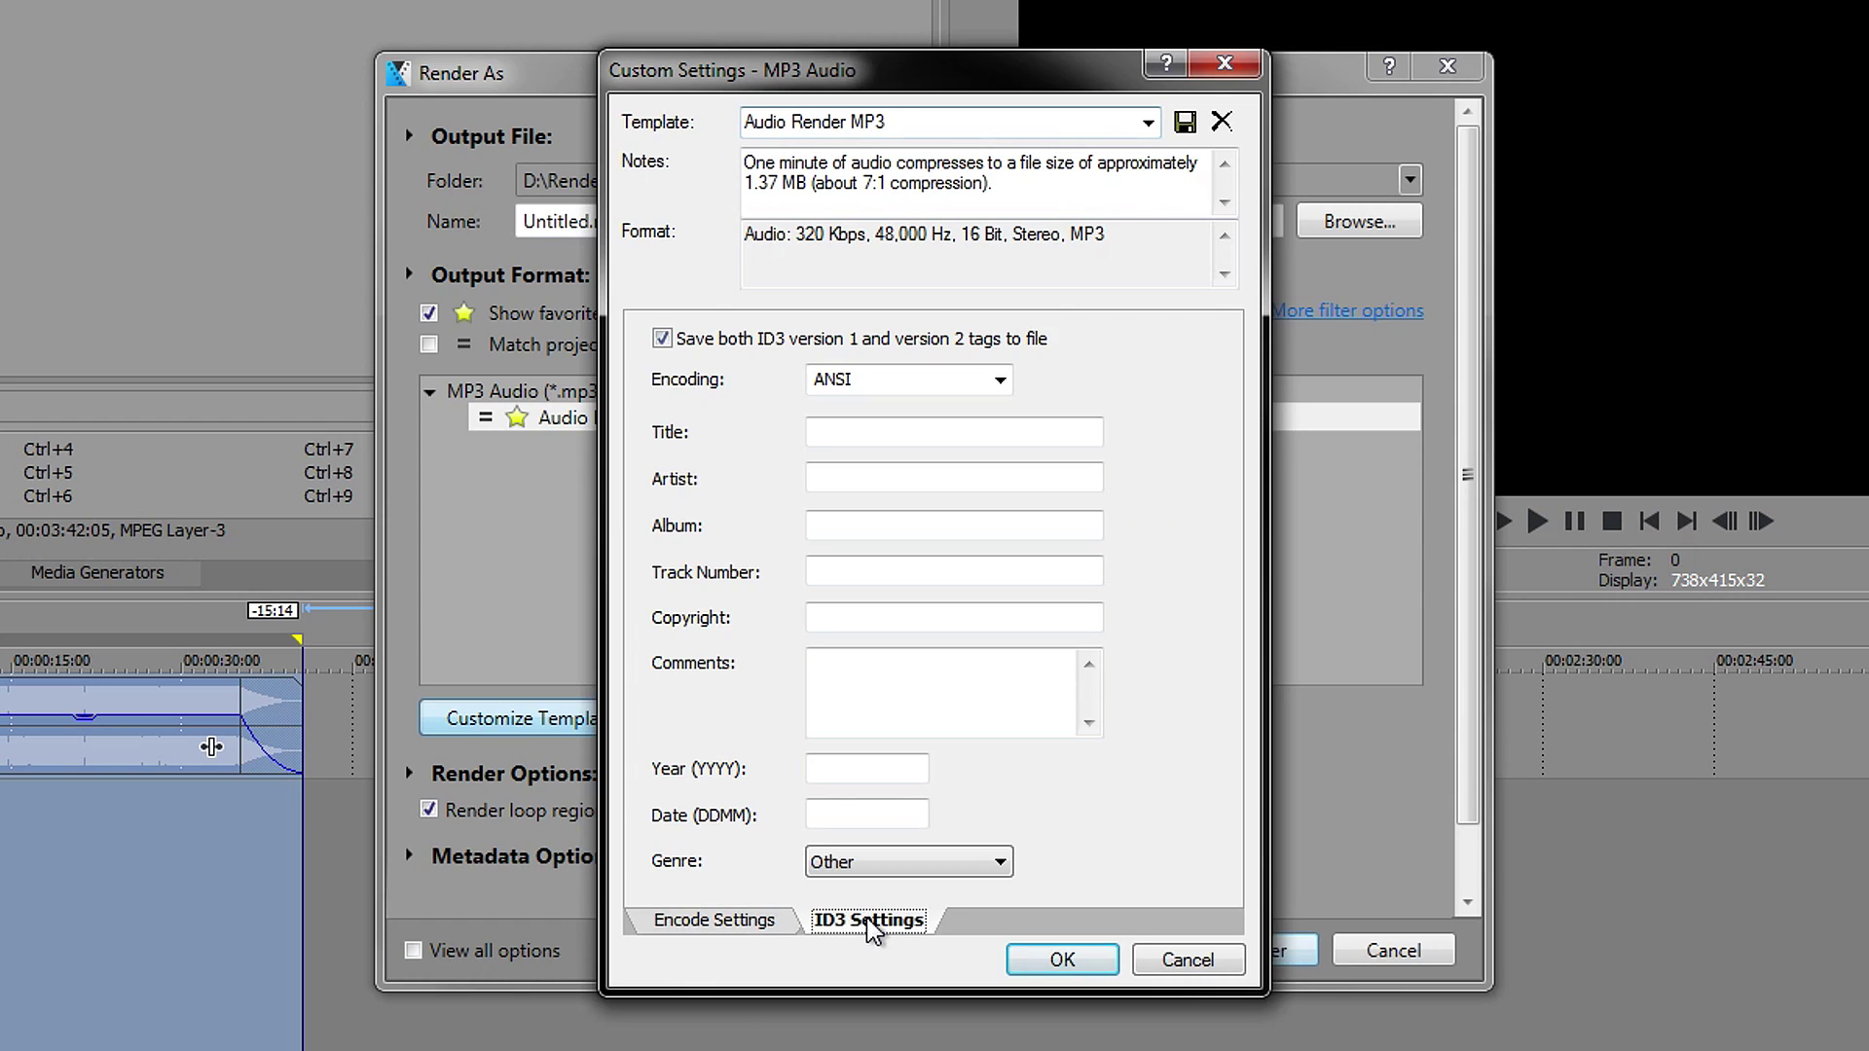
pyautogui.click(703, 930)
pyautogui.click(896, 923)
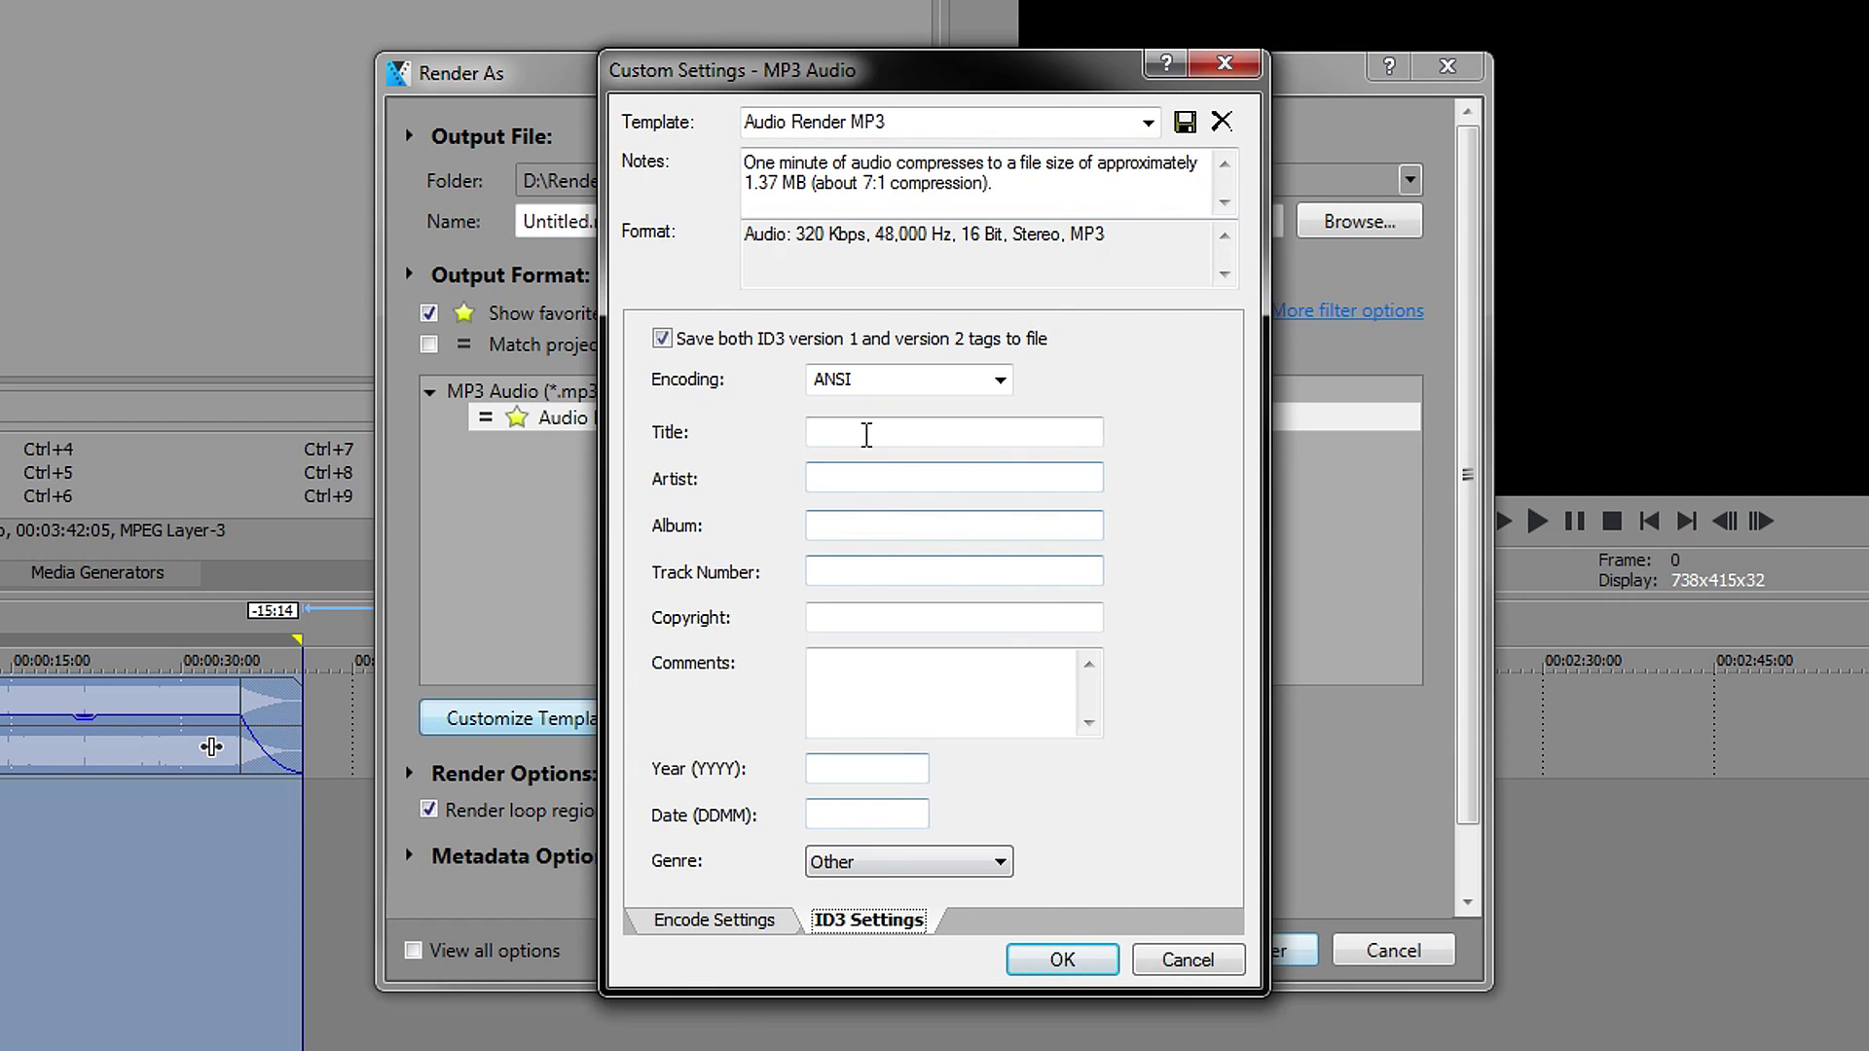
pyautogui.press('Return')
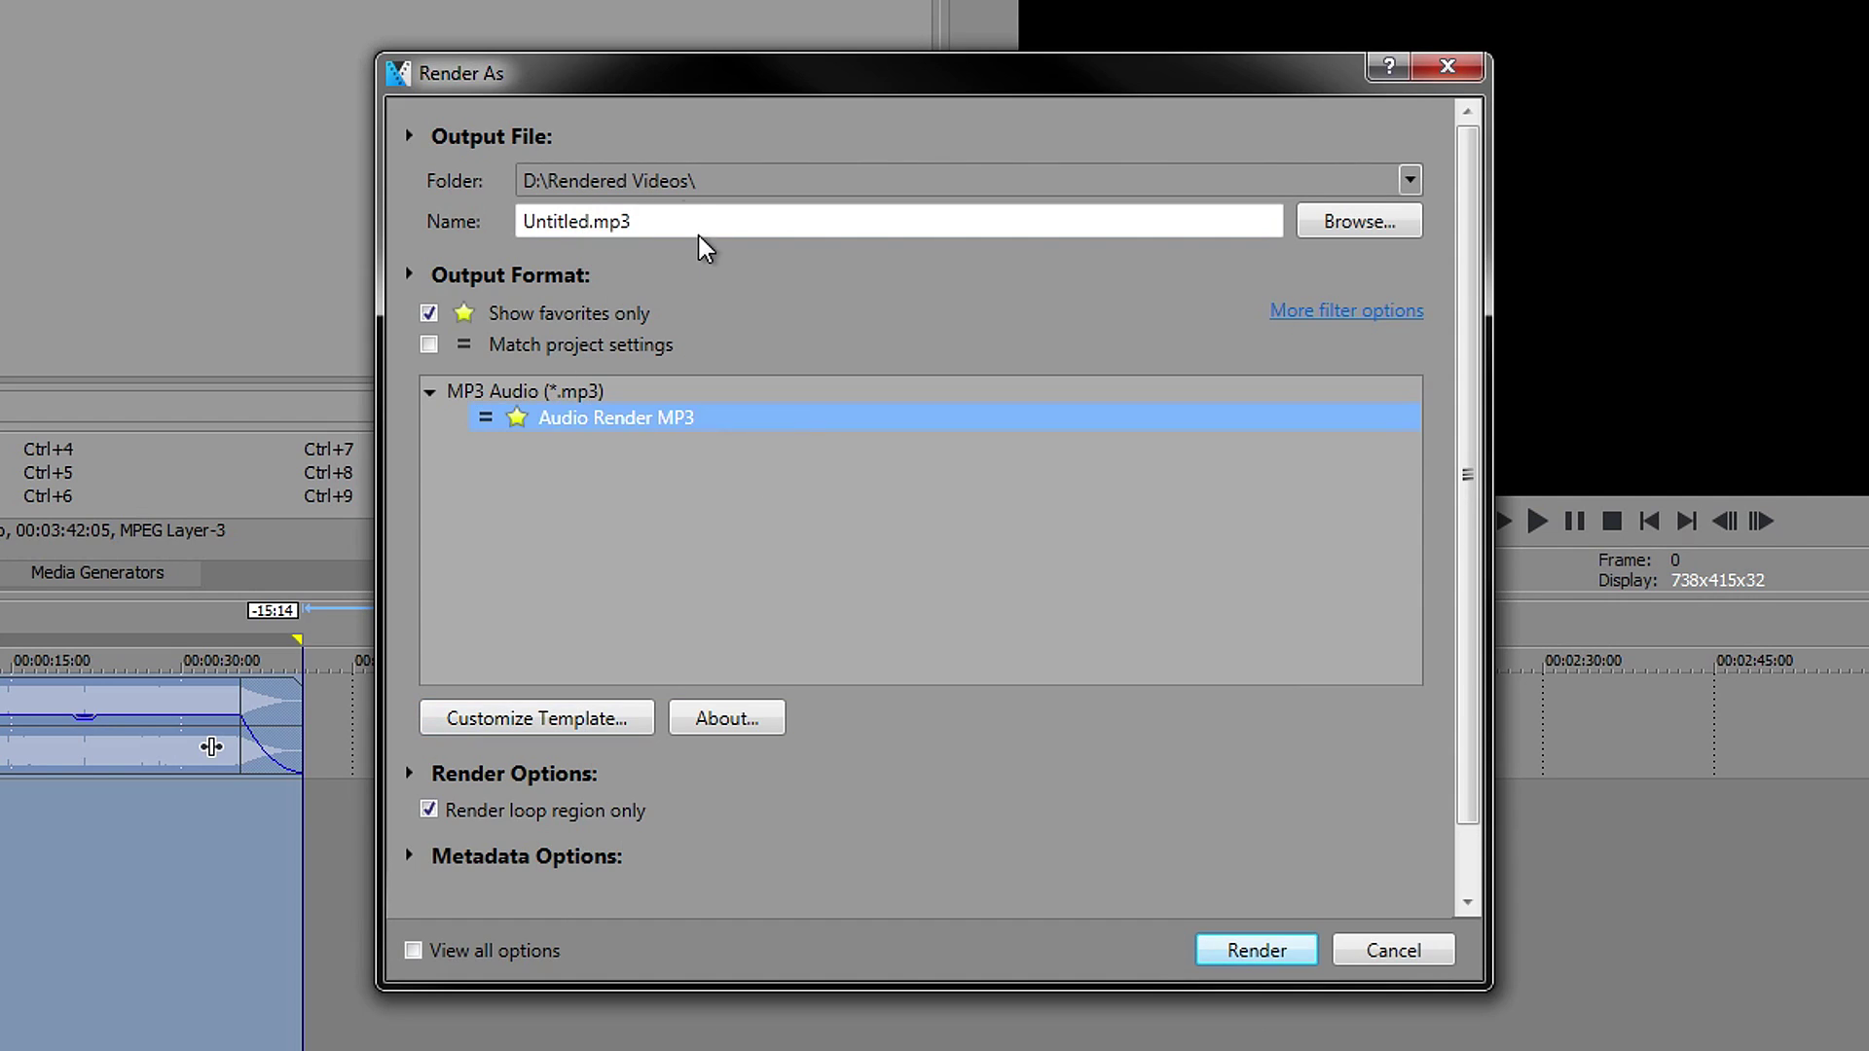
# - Name the output 'Music Test', keeping the Audio Render MP3 template selected
pyautogui.moveTo(679, 218); pyautogui.dragTo(380, 226)
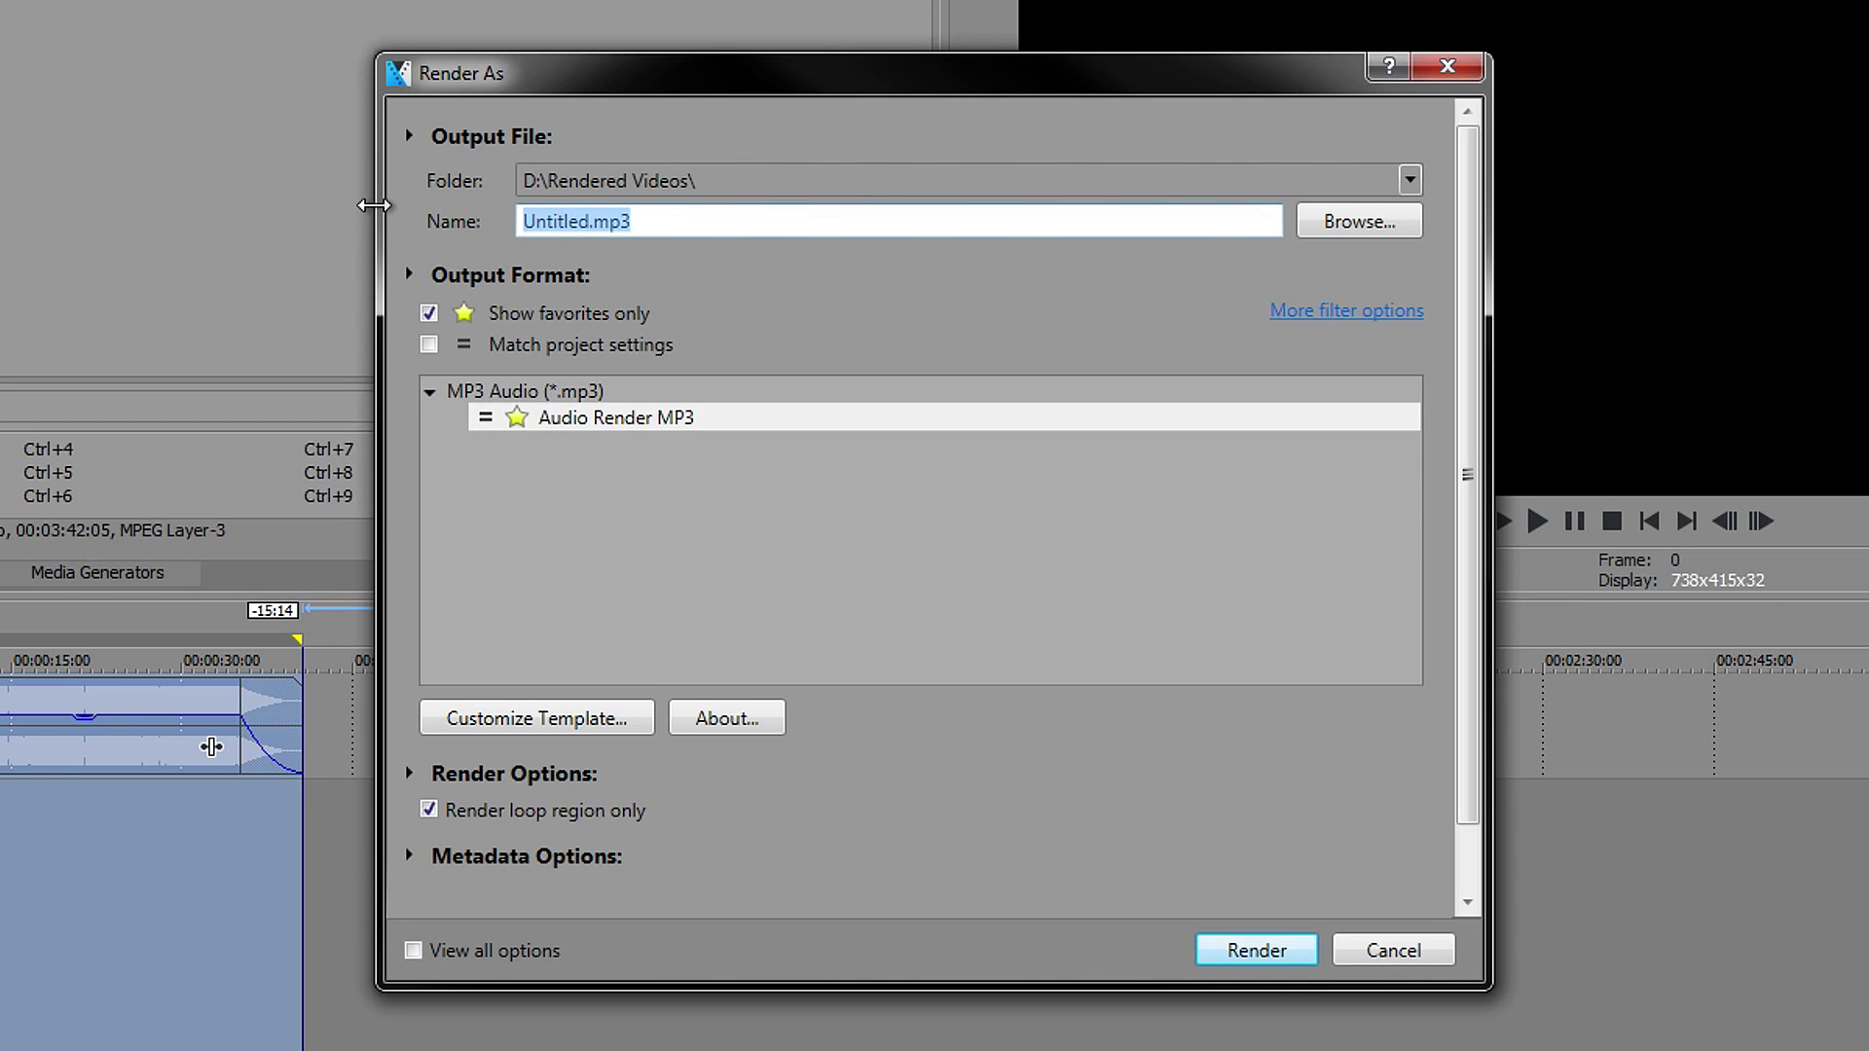
pyautogui.write('Mu')
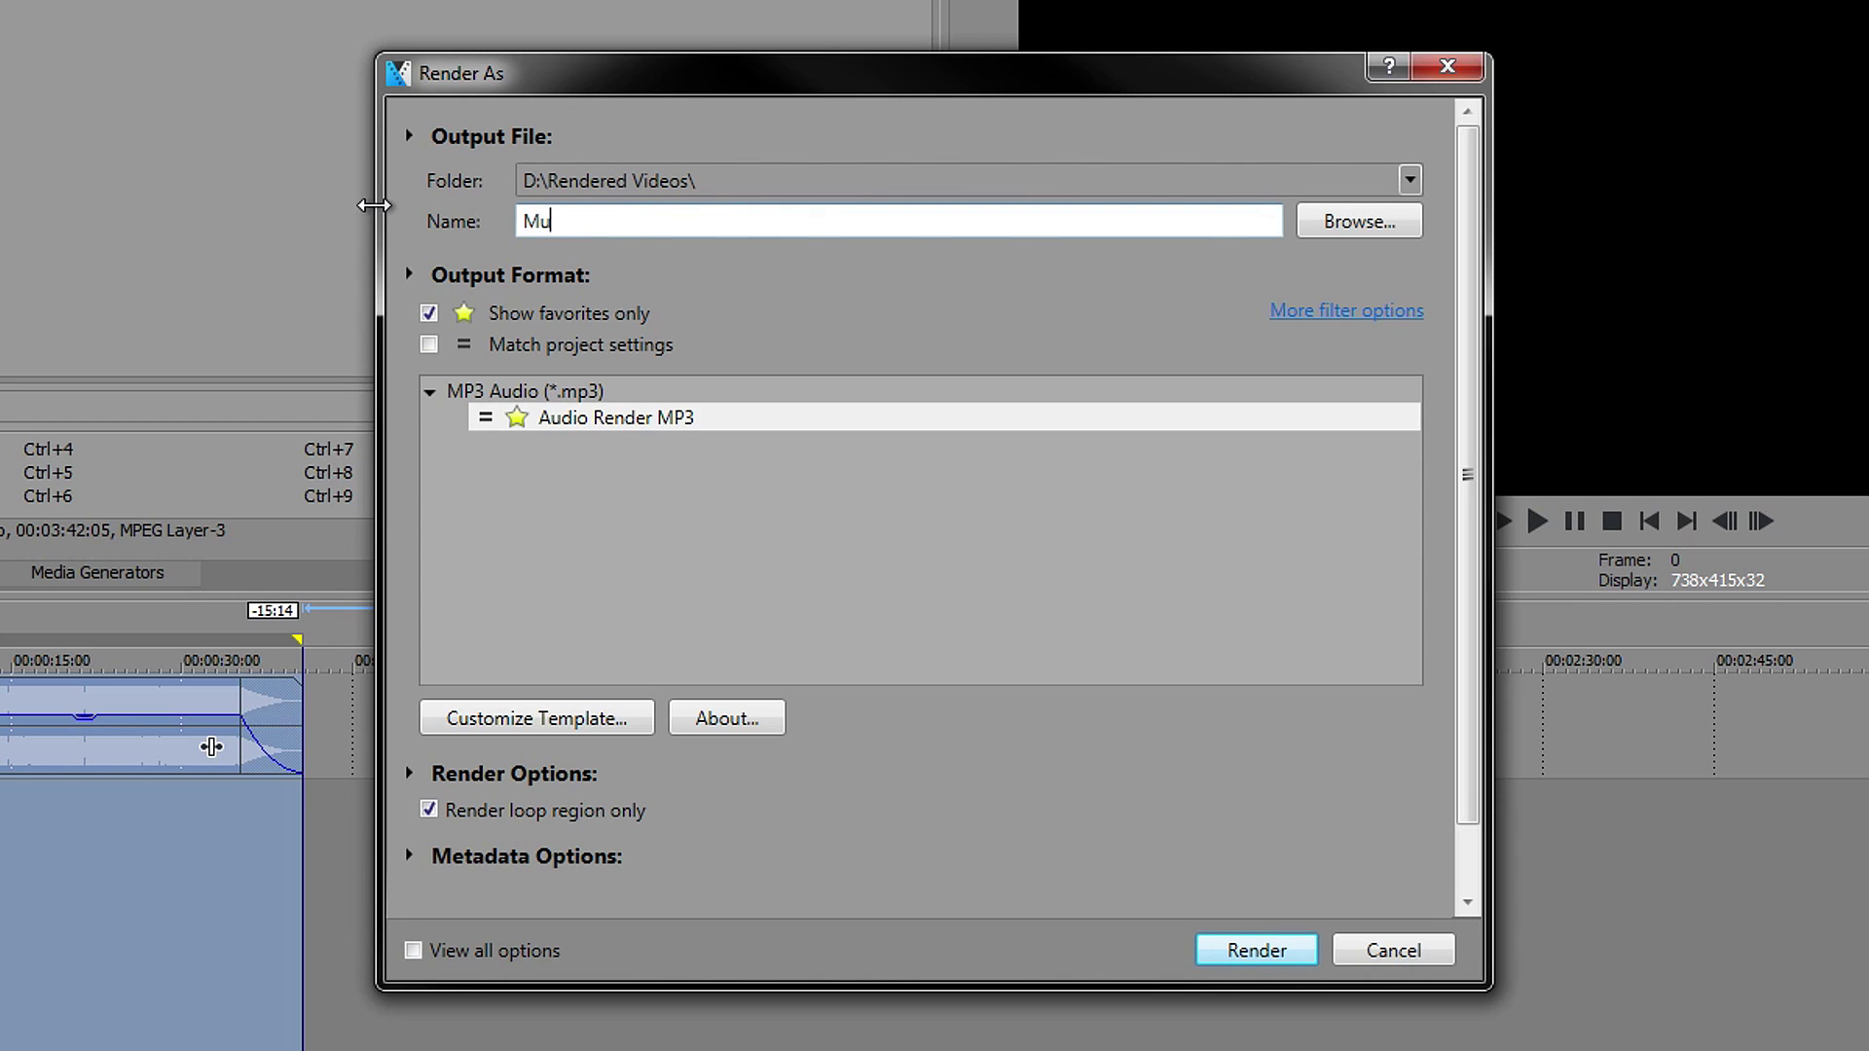
pyautogui.write('sic Test')
pyautogui.click(599, 417)
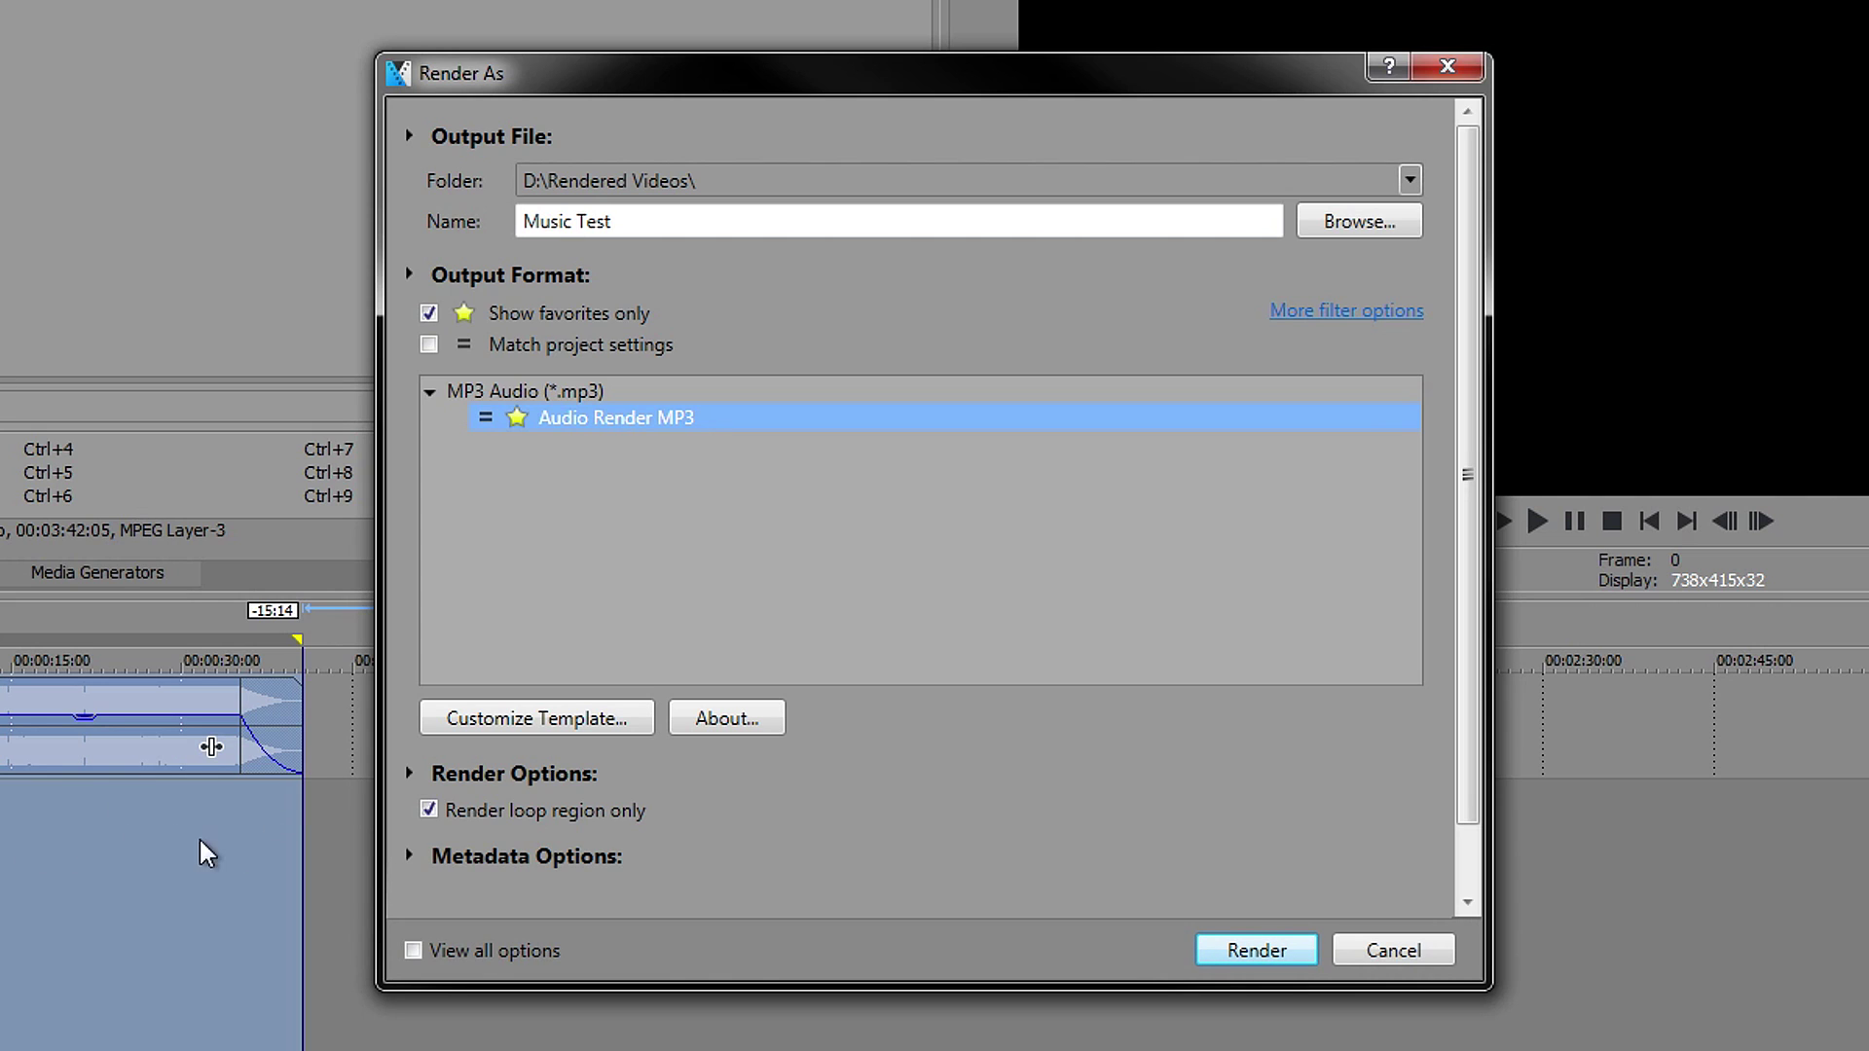
# - Render Music Test.mp3, open its D:\Rendered Videos folder, and play the file
pyautogui.click(1256, 950)
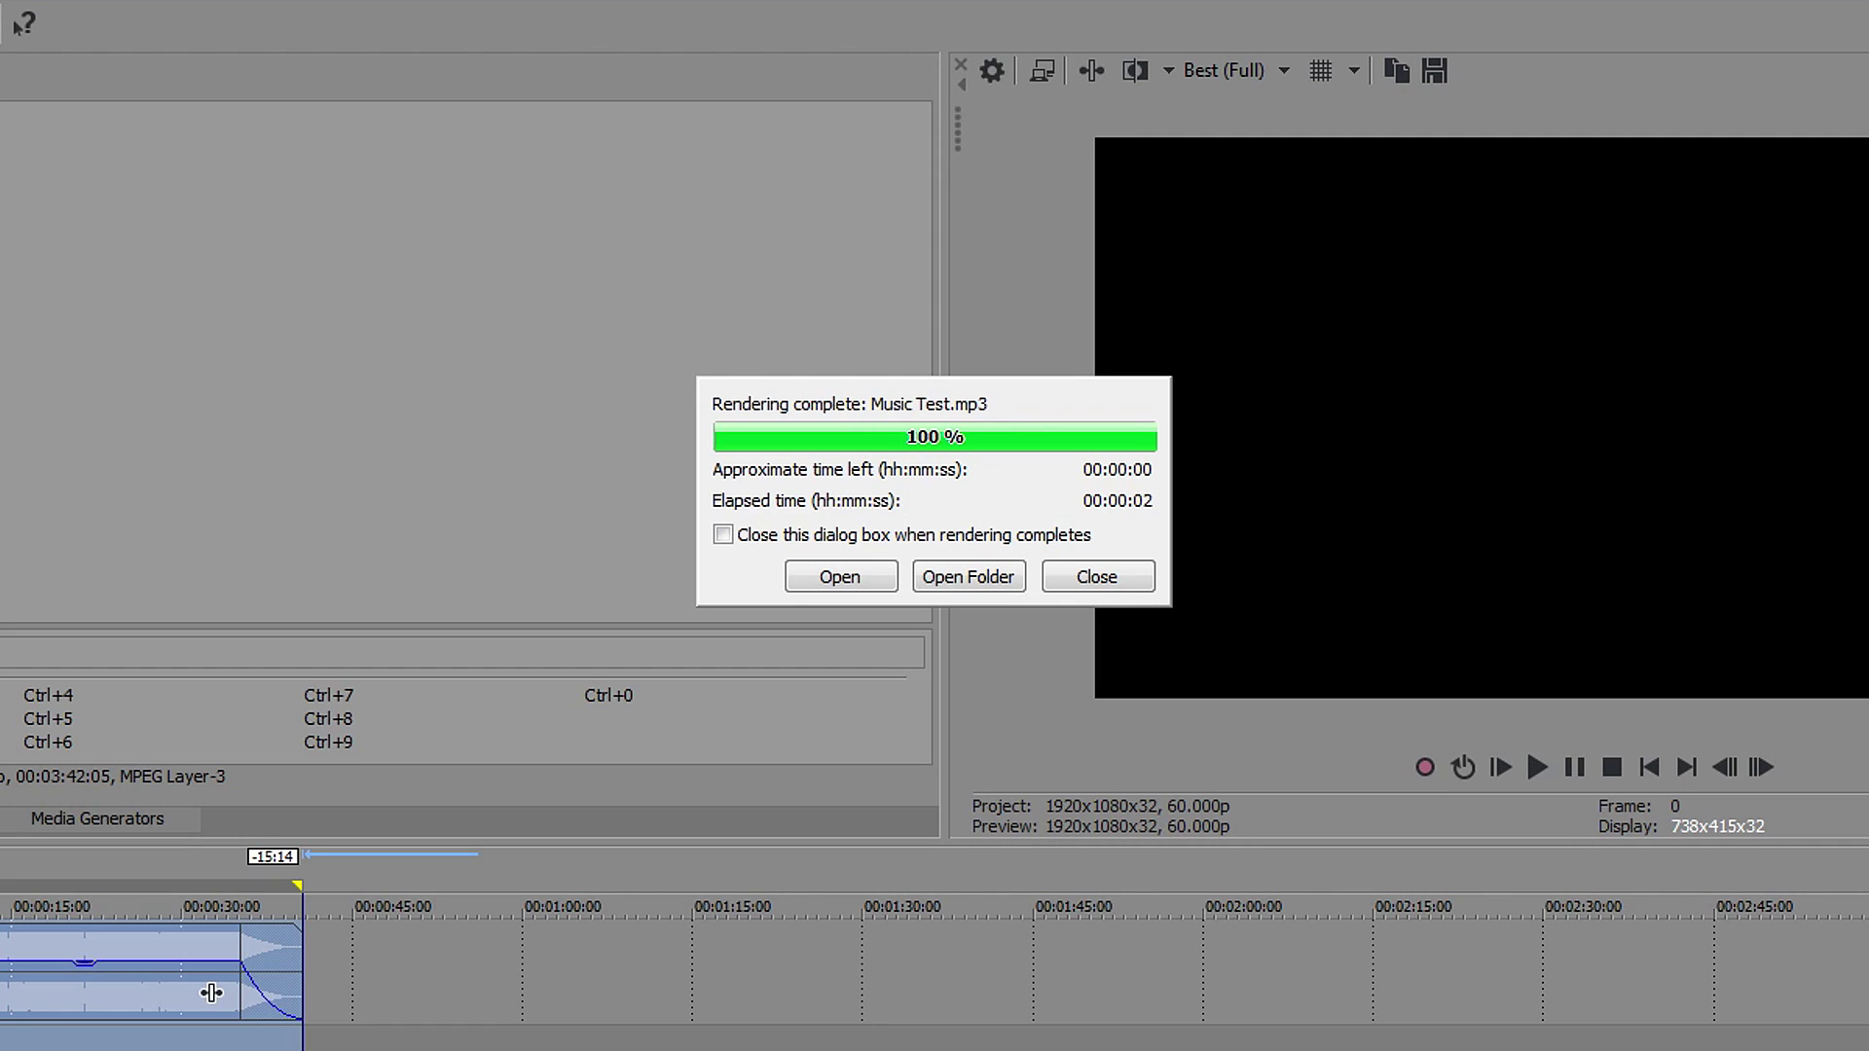
pyautogui.click(966, 576)
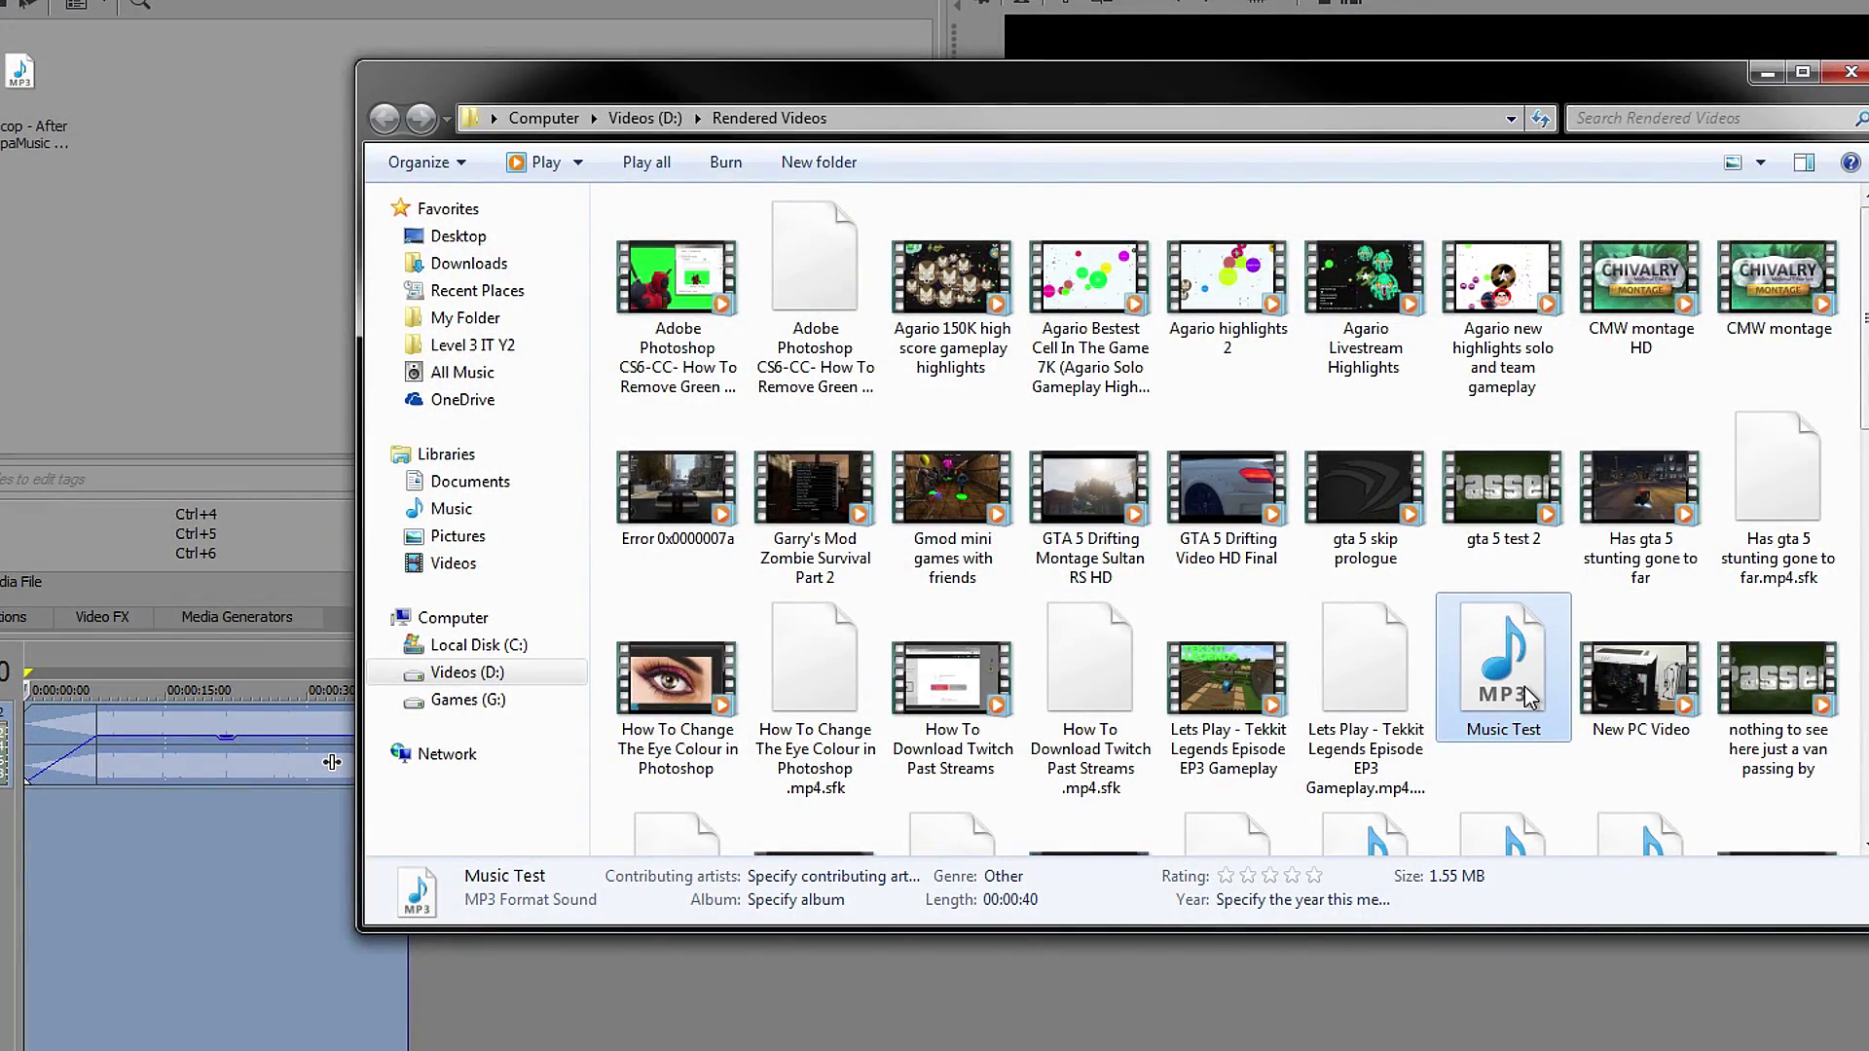
pyautogui.doubleClick(1524, 686)
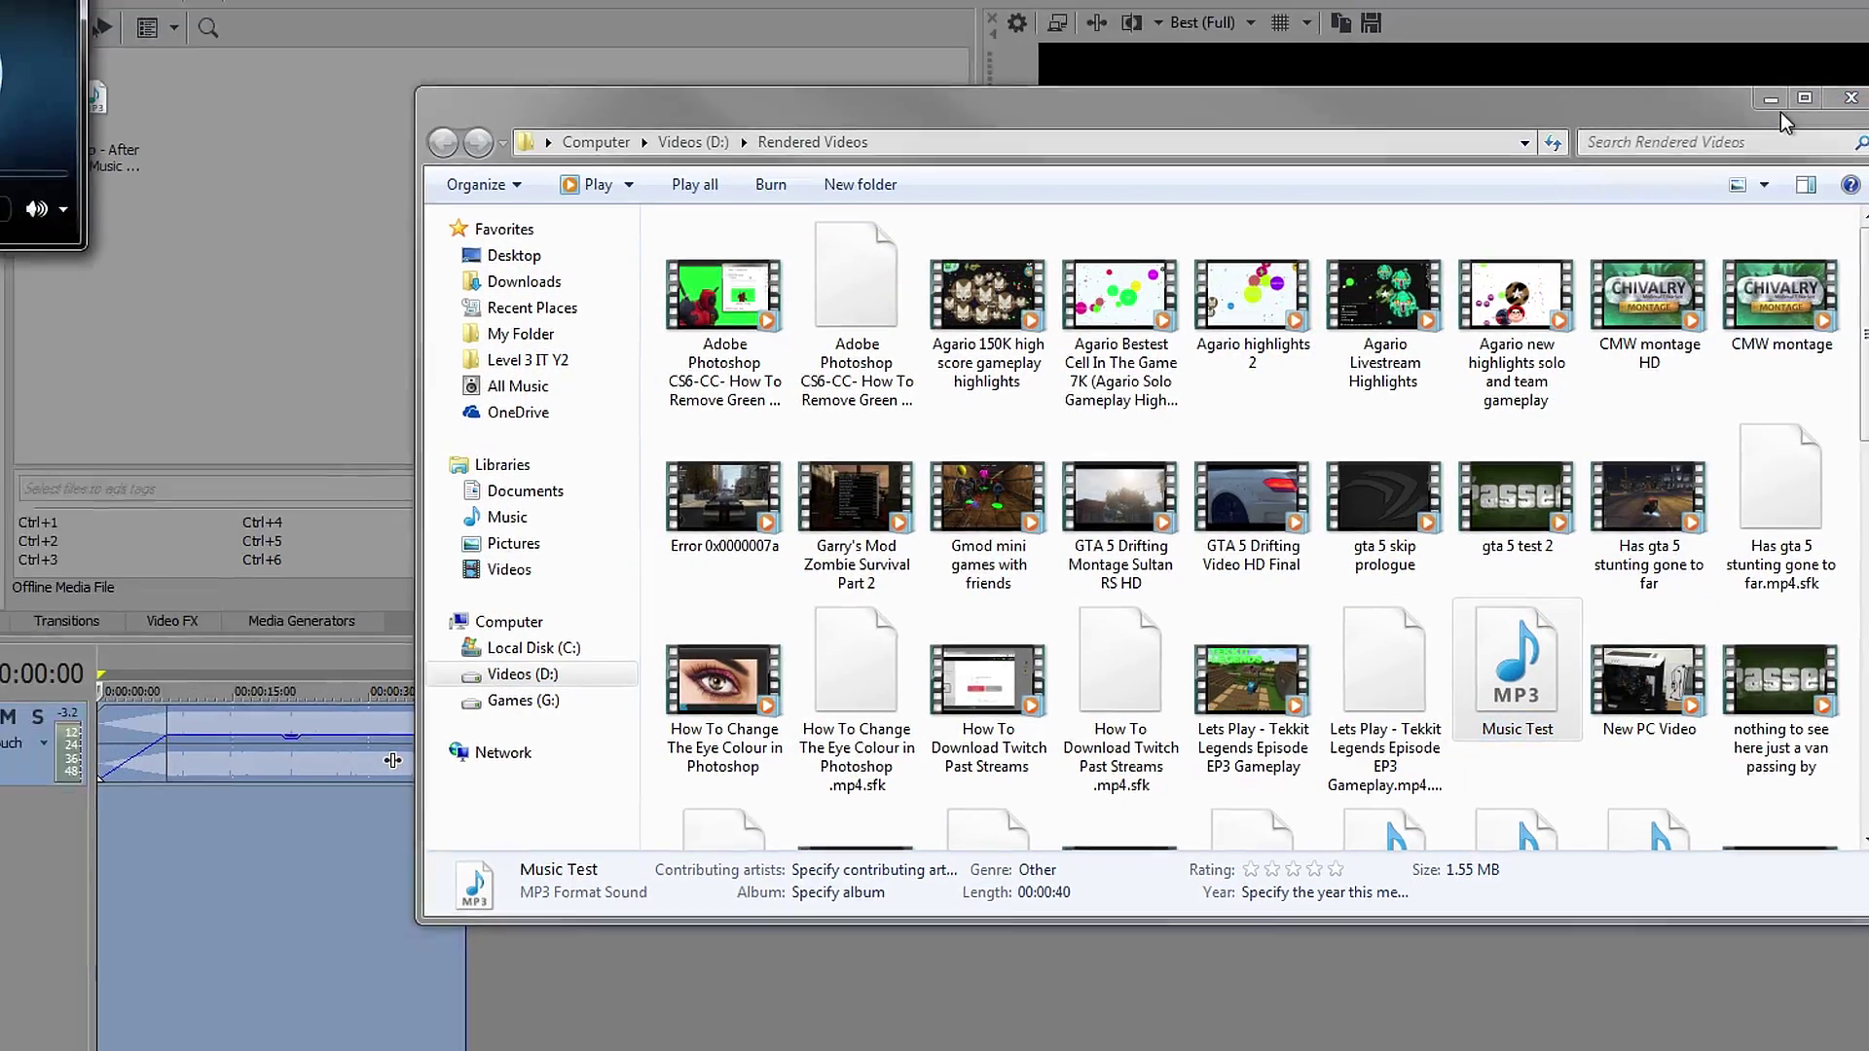
# - Move the Music Test player to the screen centre and pause playback
pyautogui.click(1766, 73)
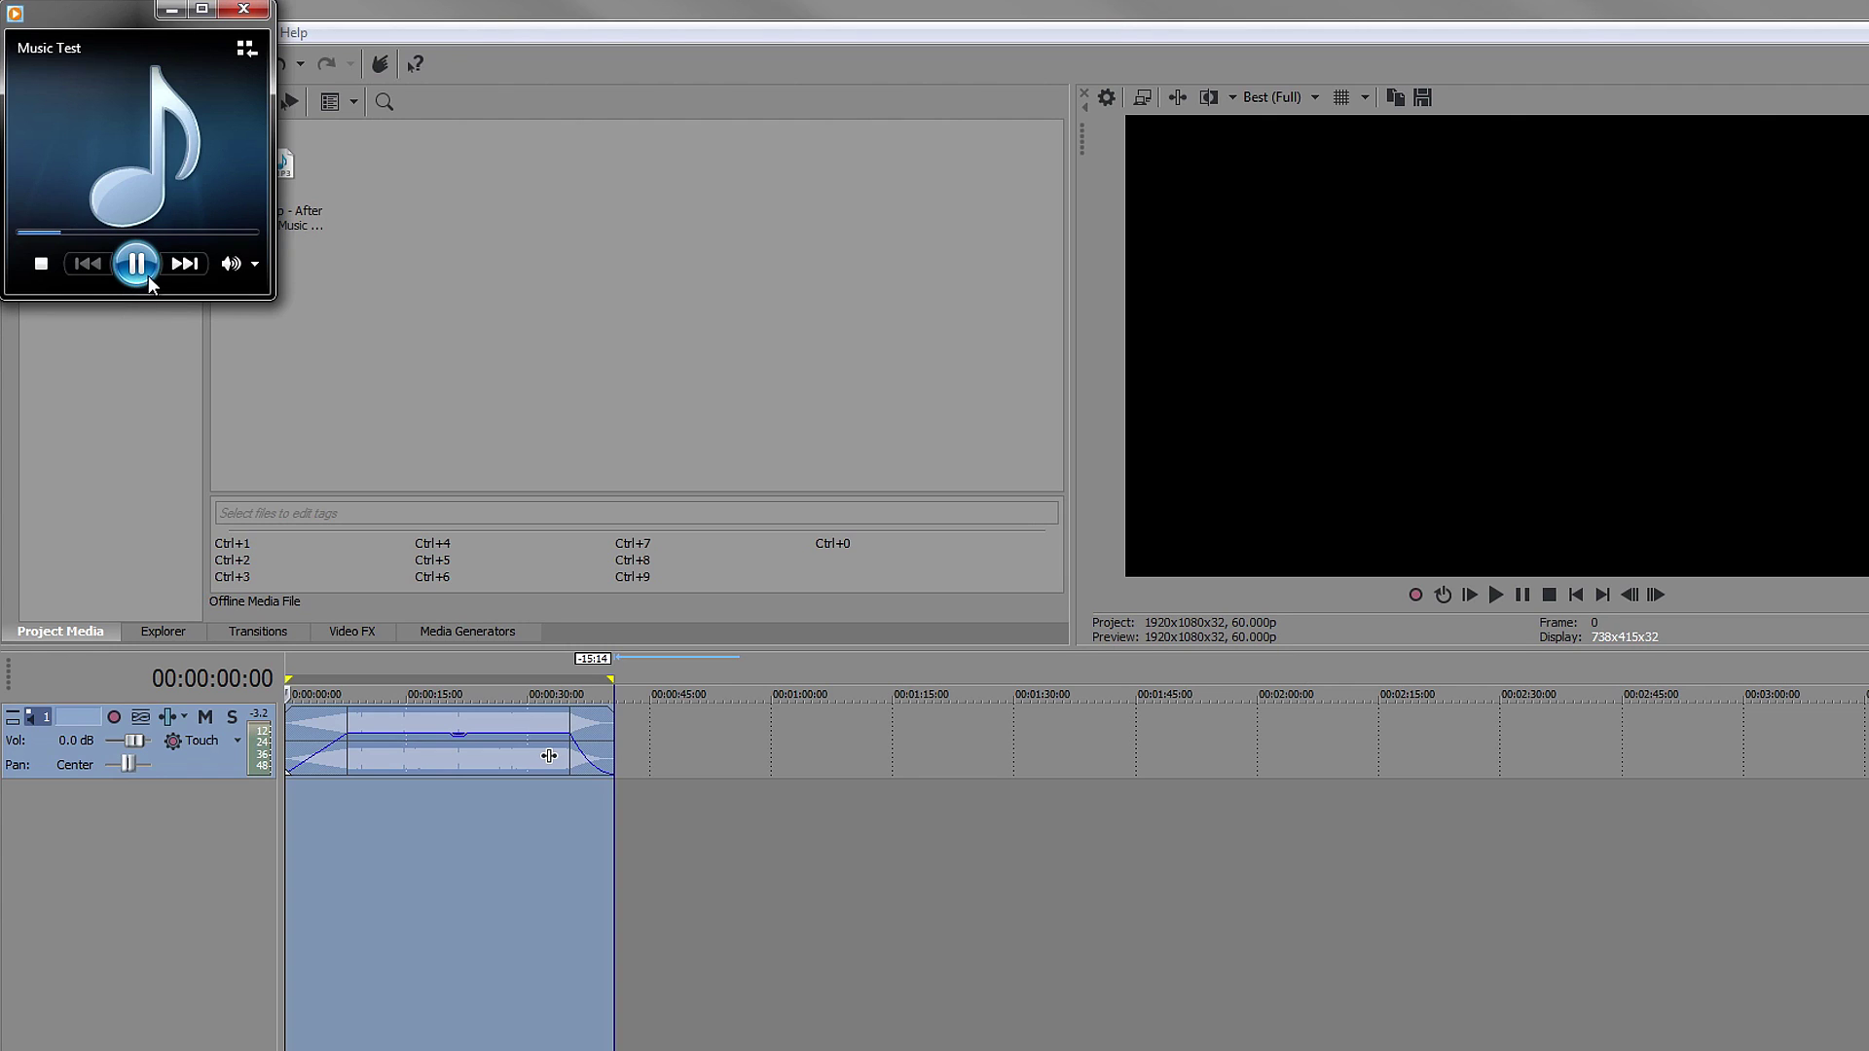
pyautogui.moveTo(118, 29); pyautogui.dragTo(1031, 435)
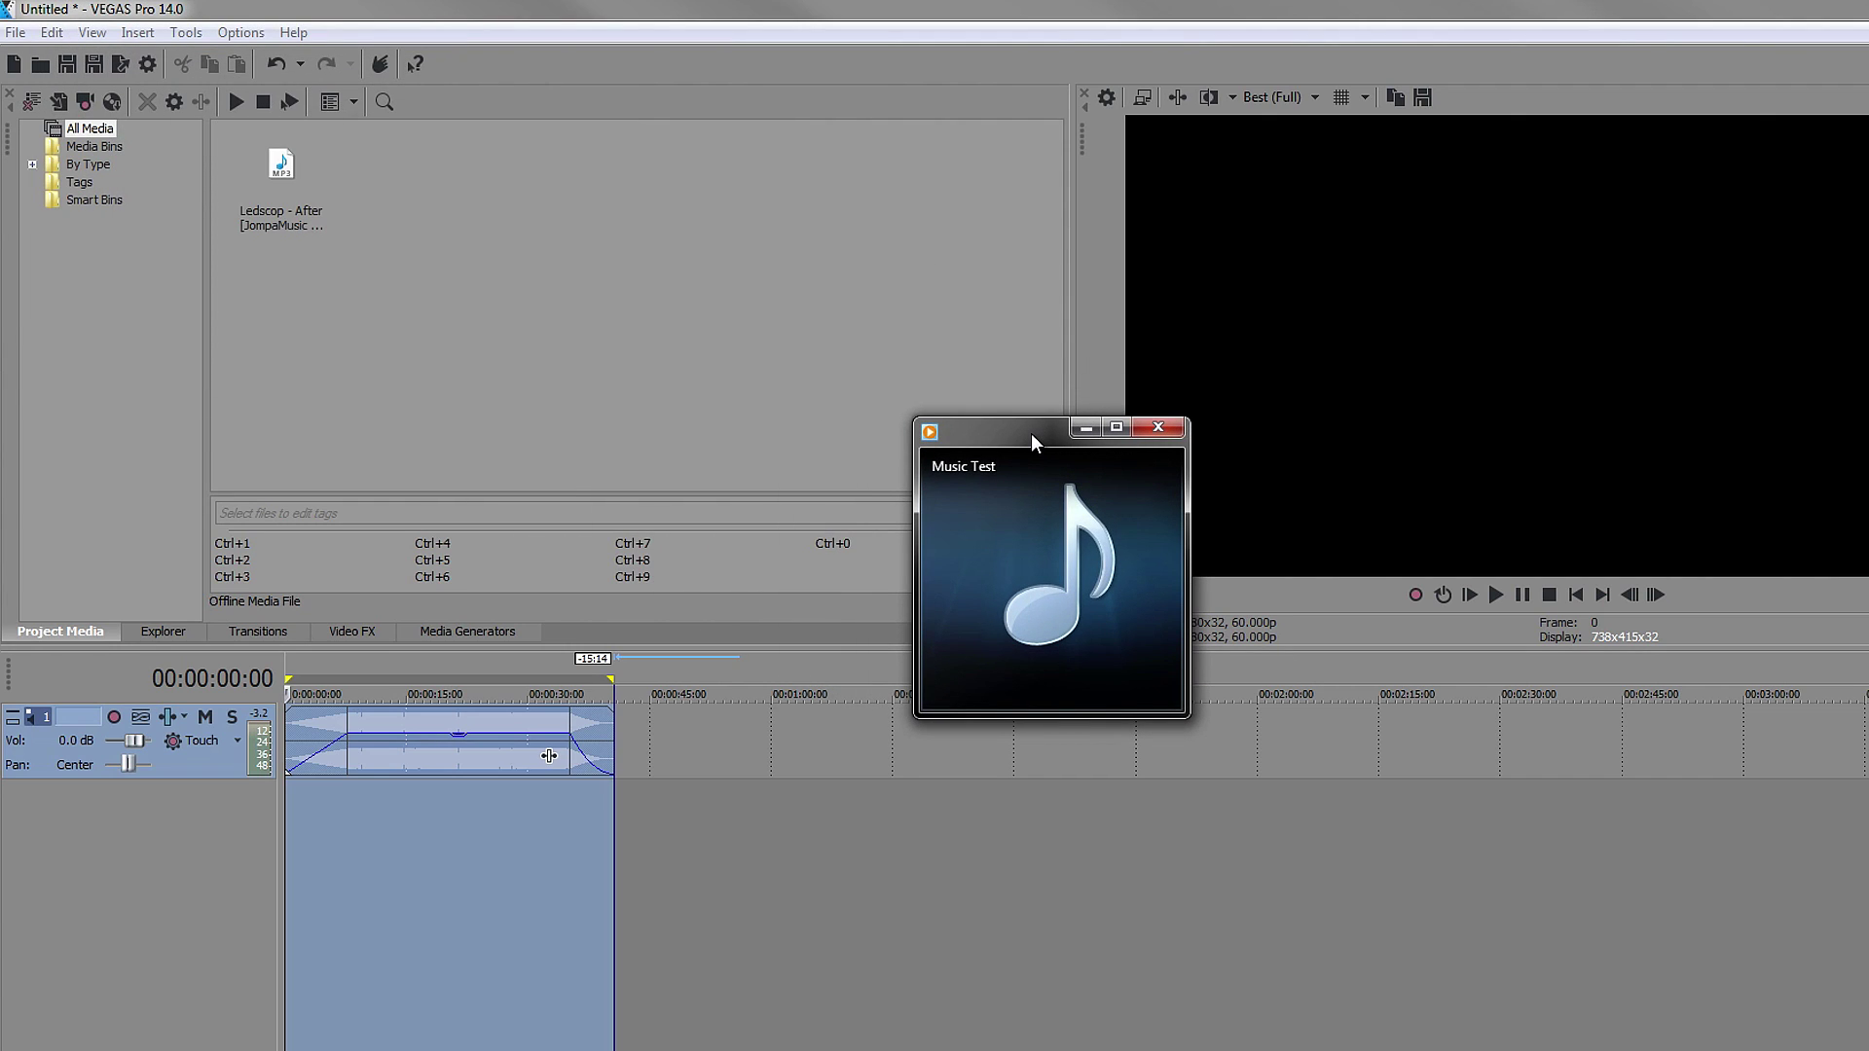
pyautogui.moveTo(1090, 570)
pyautogui.click(1049, 680)
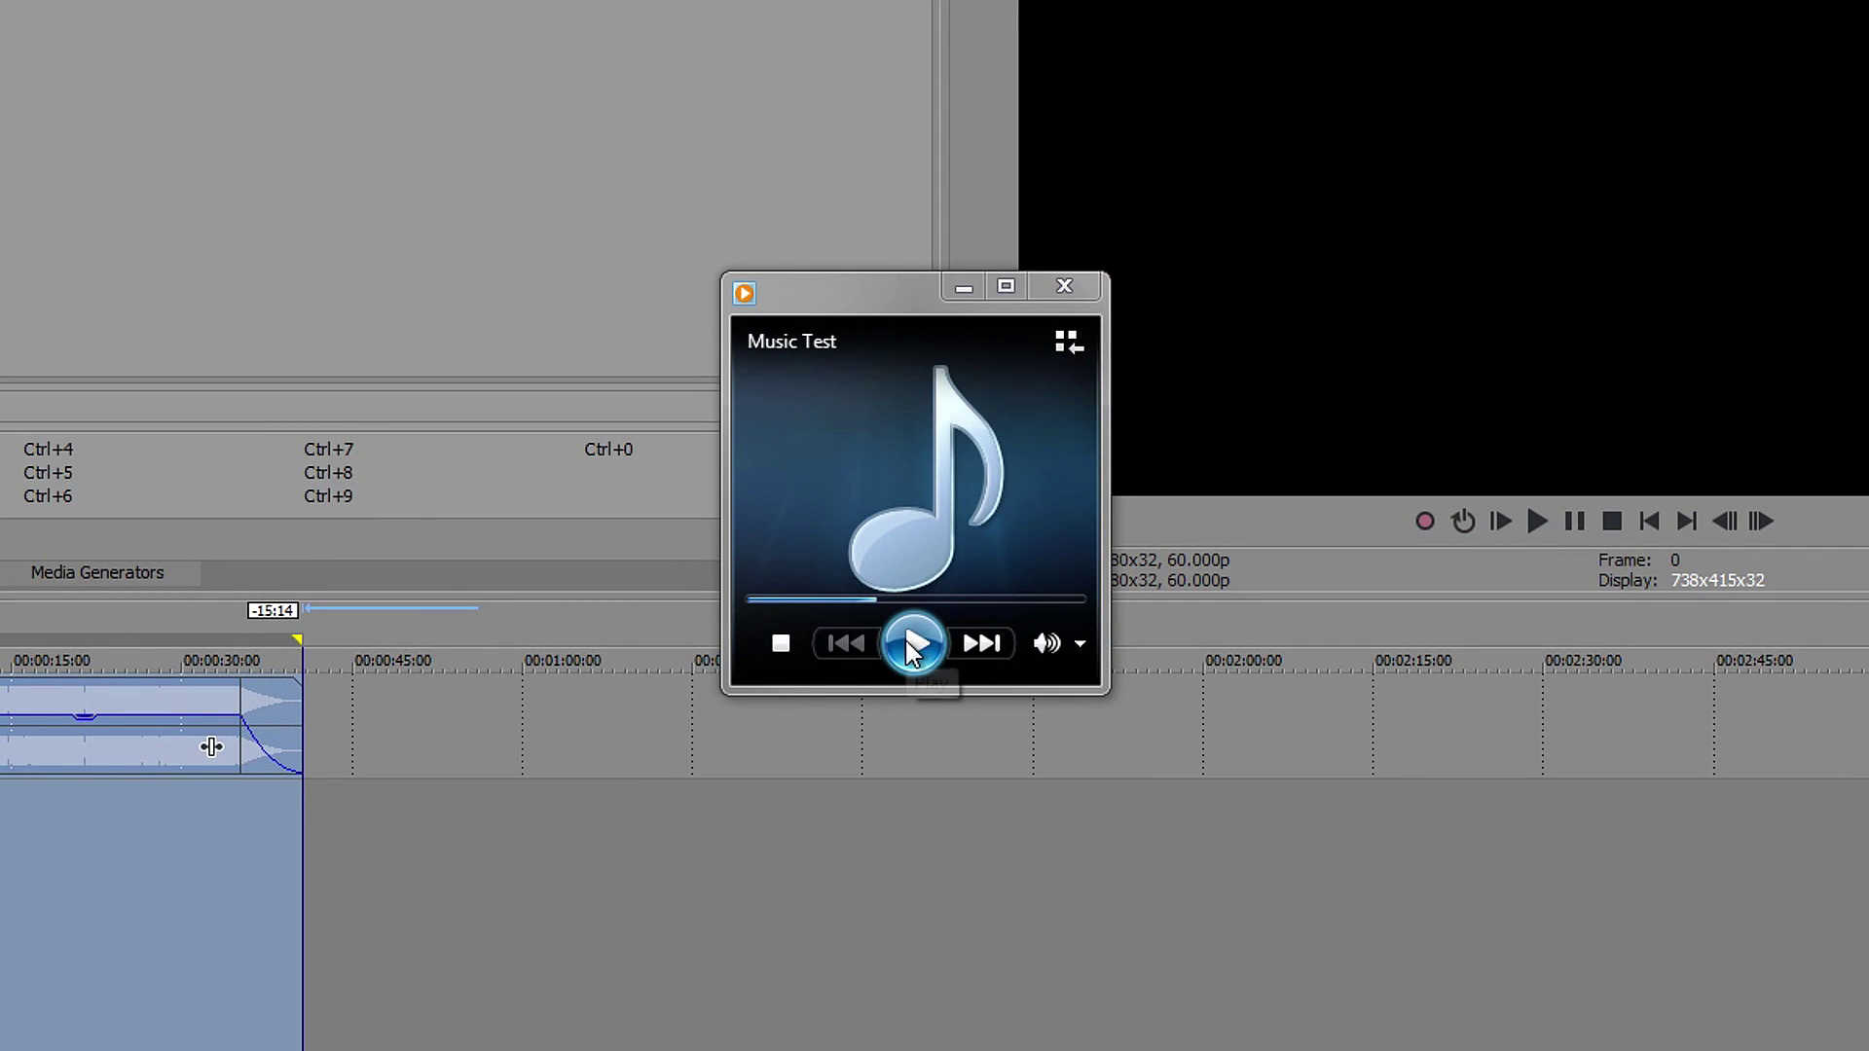
# - Minimise the player and play the project audio from the start of the timeline
pyautogui.click(962, 290)
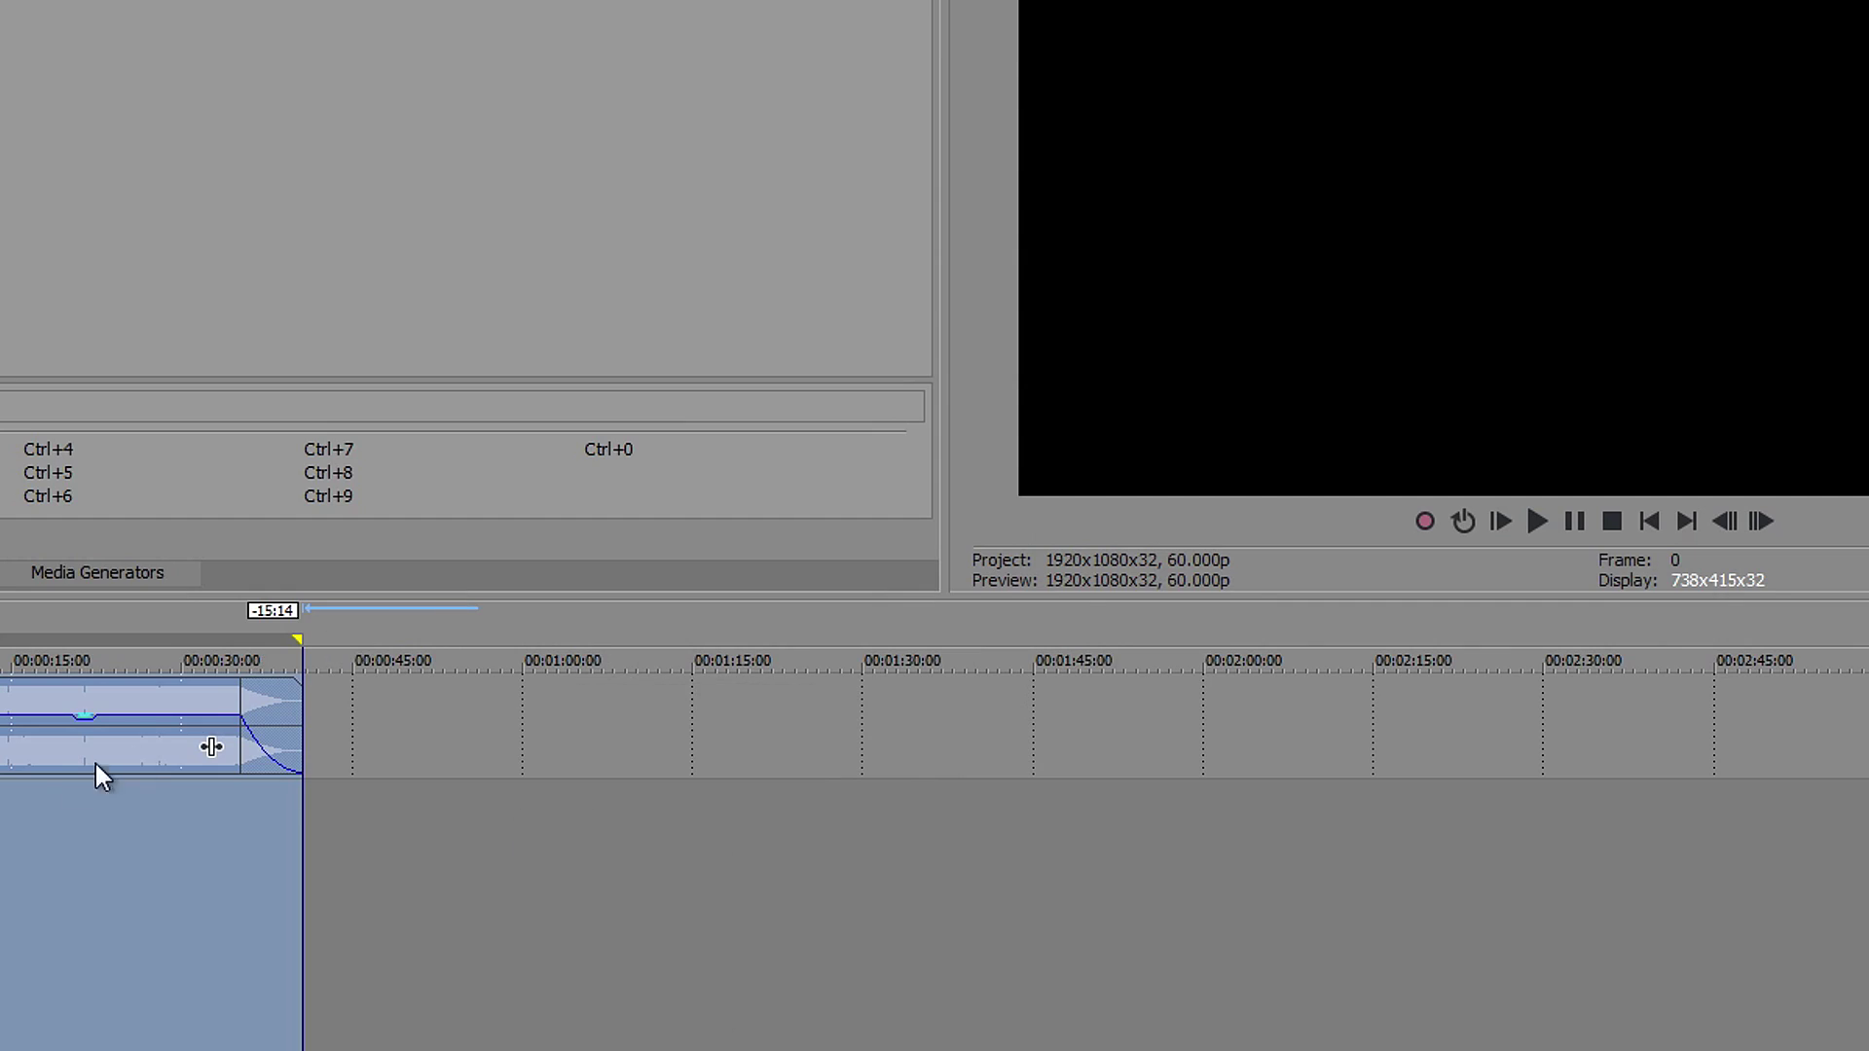
pyautogui.click(26, 753)
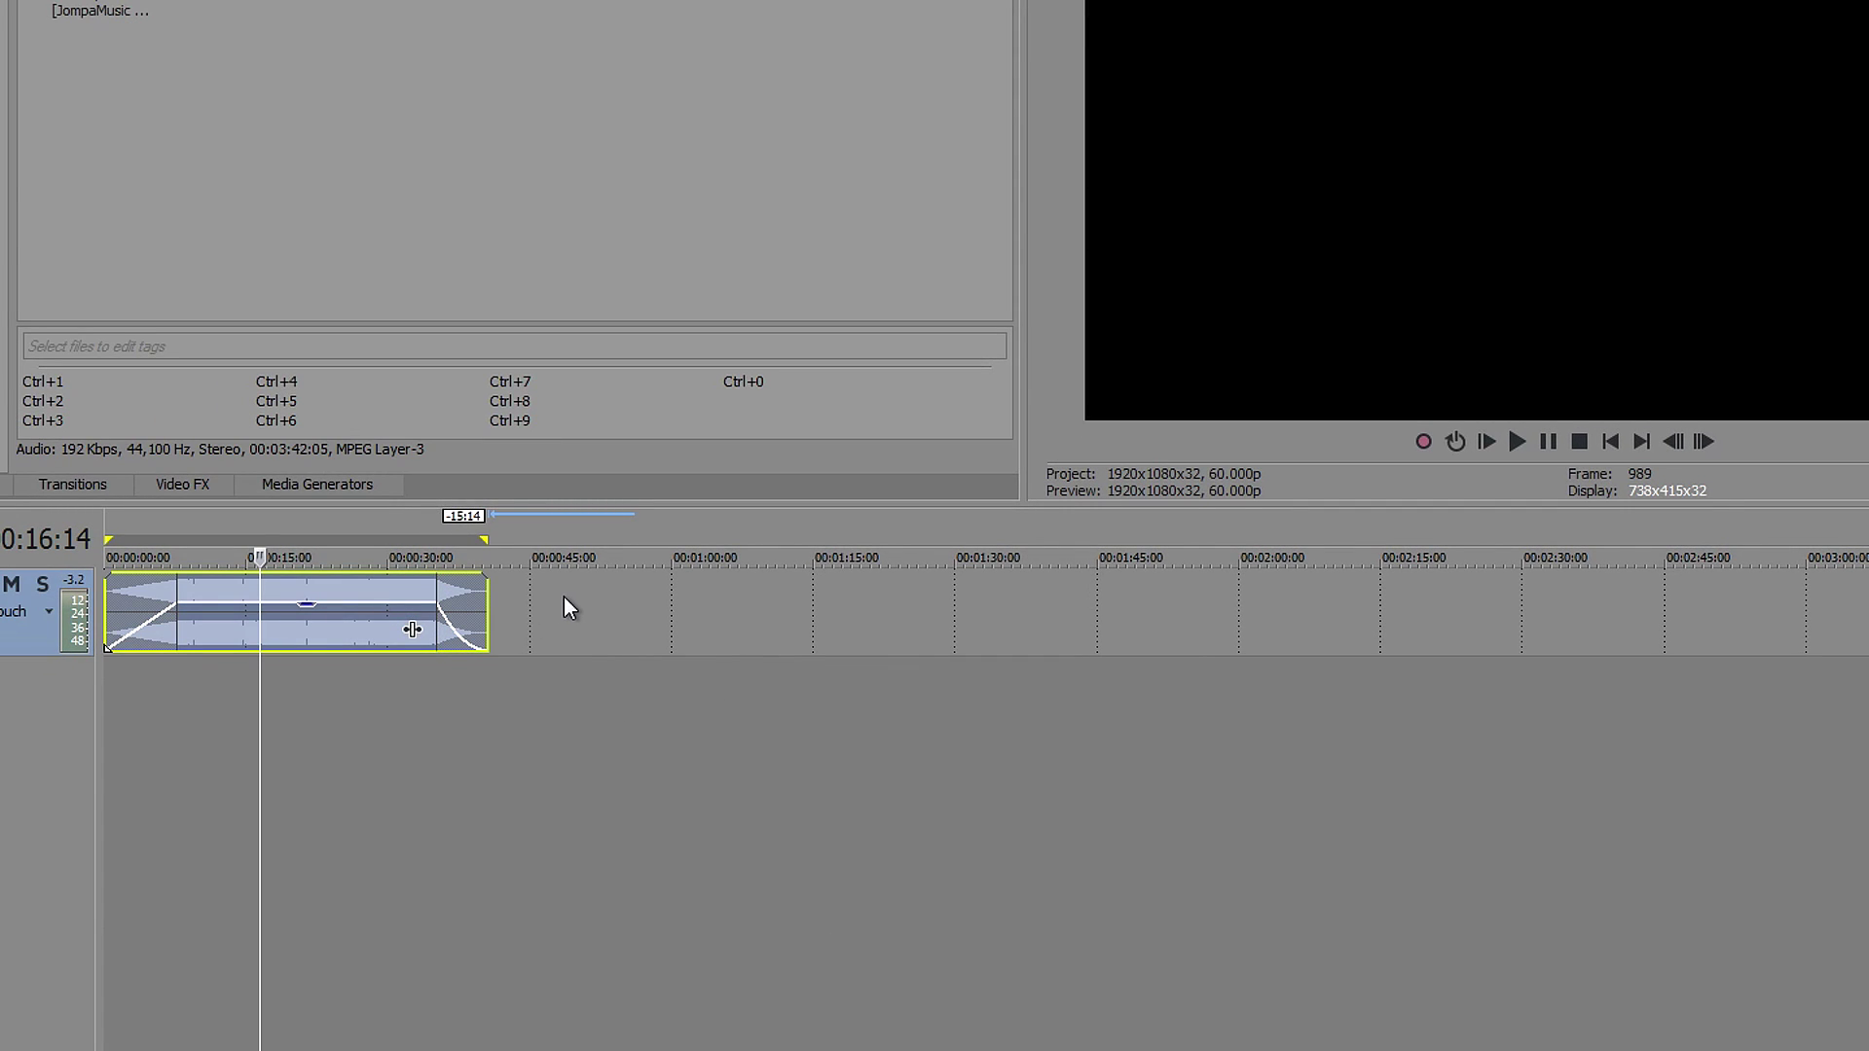
pyautogui.click(1616, 448)
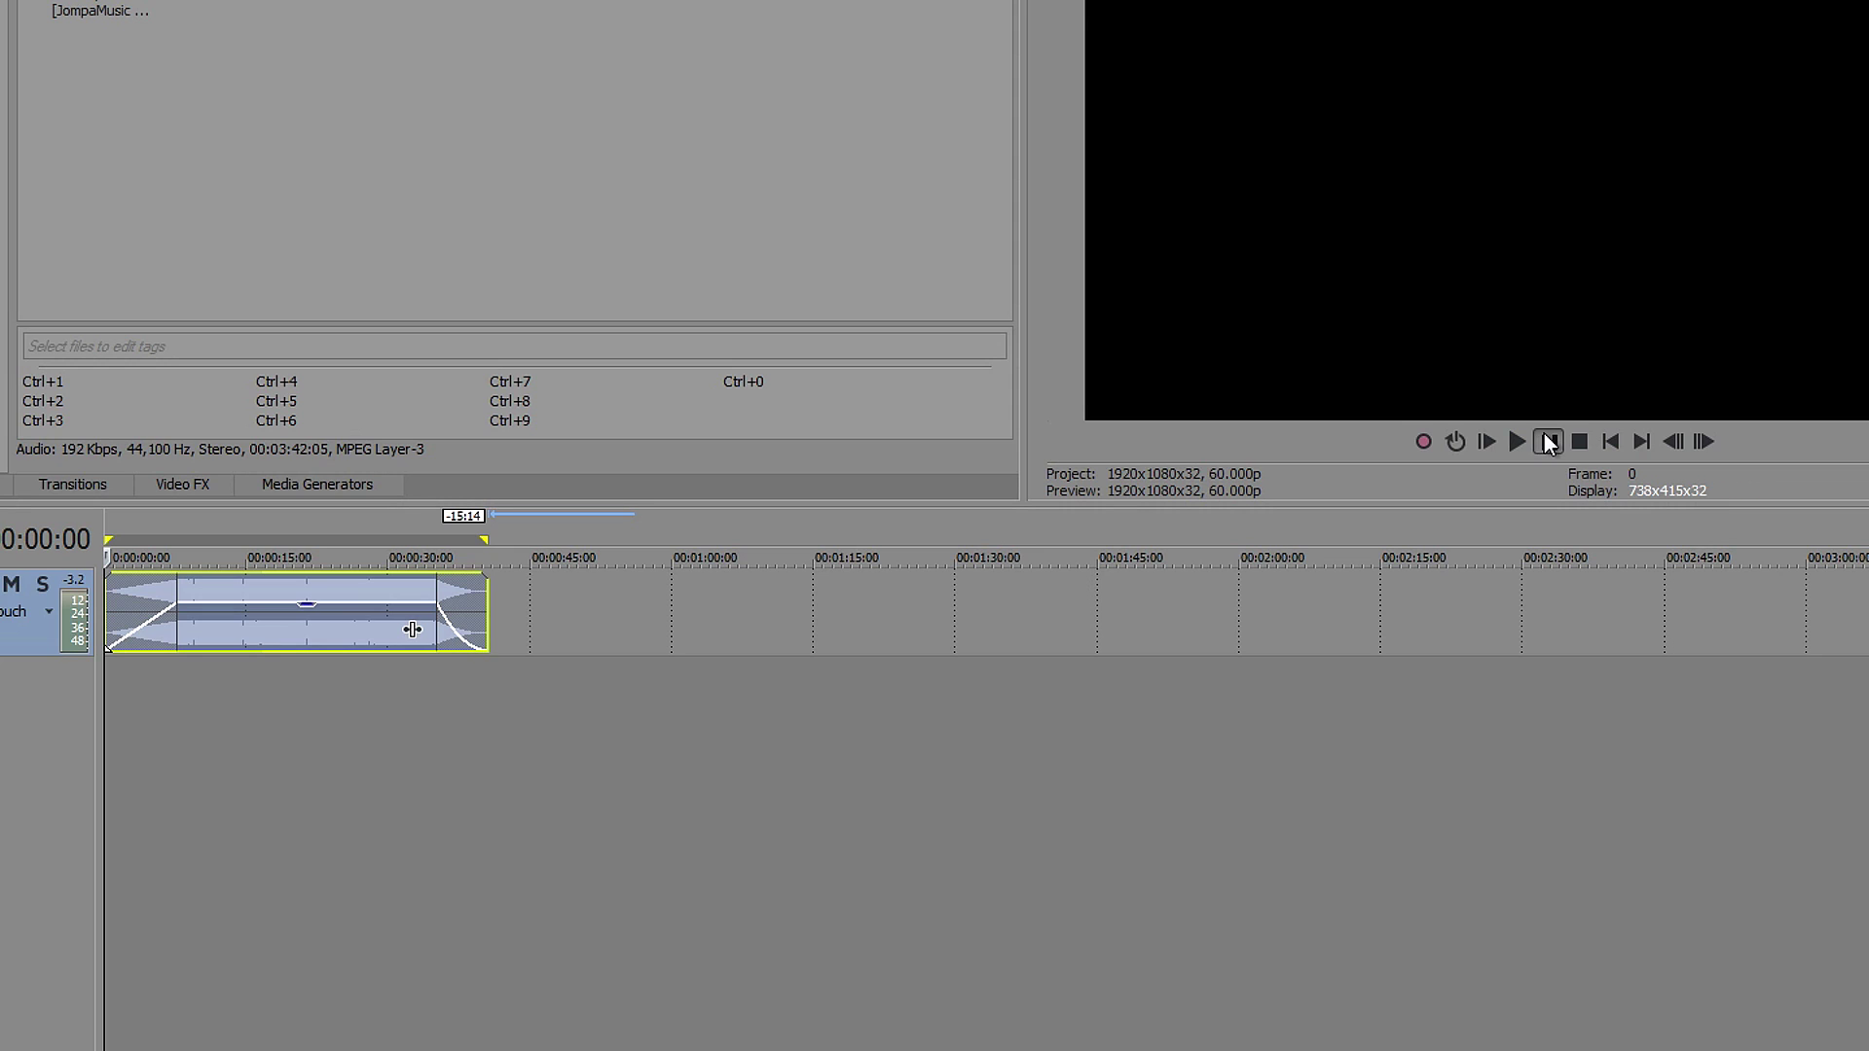
pyautogui.click(1548, 443)
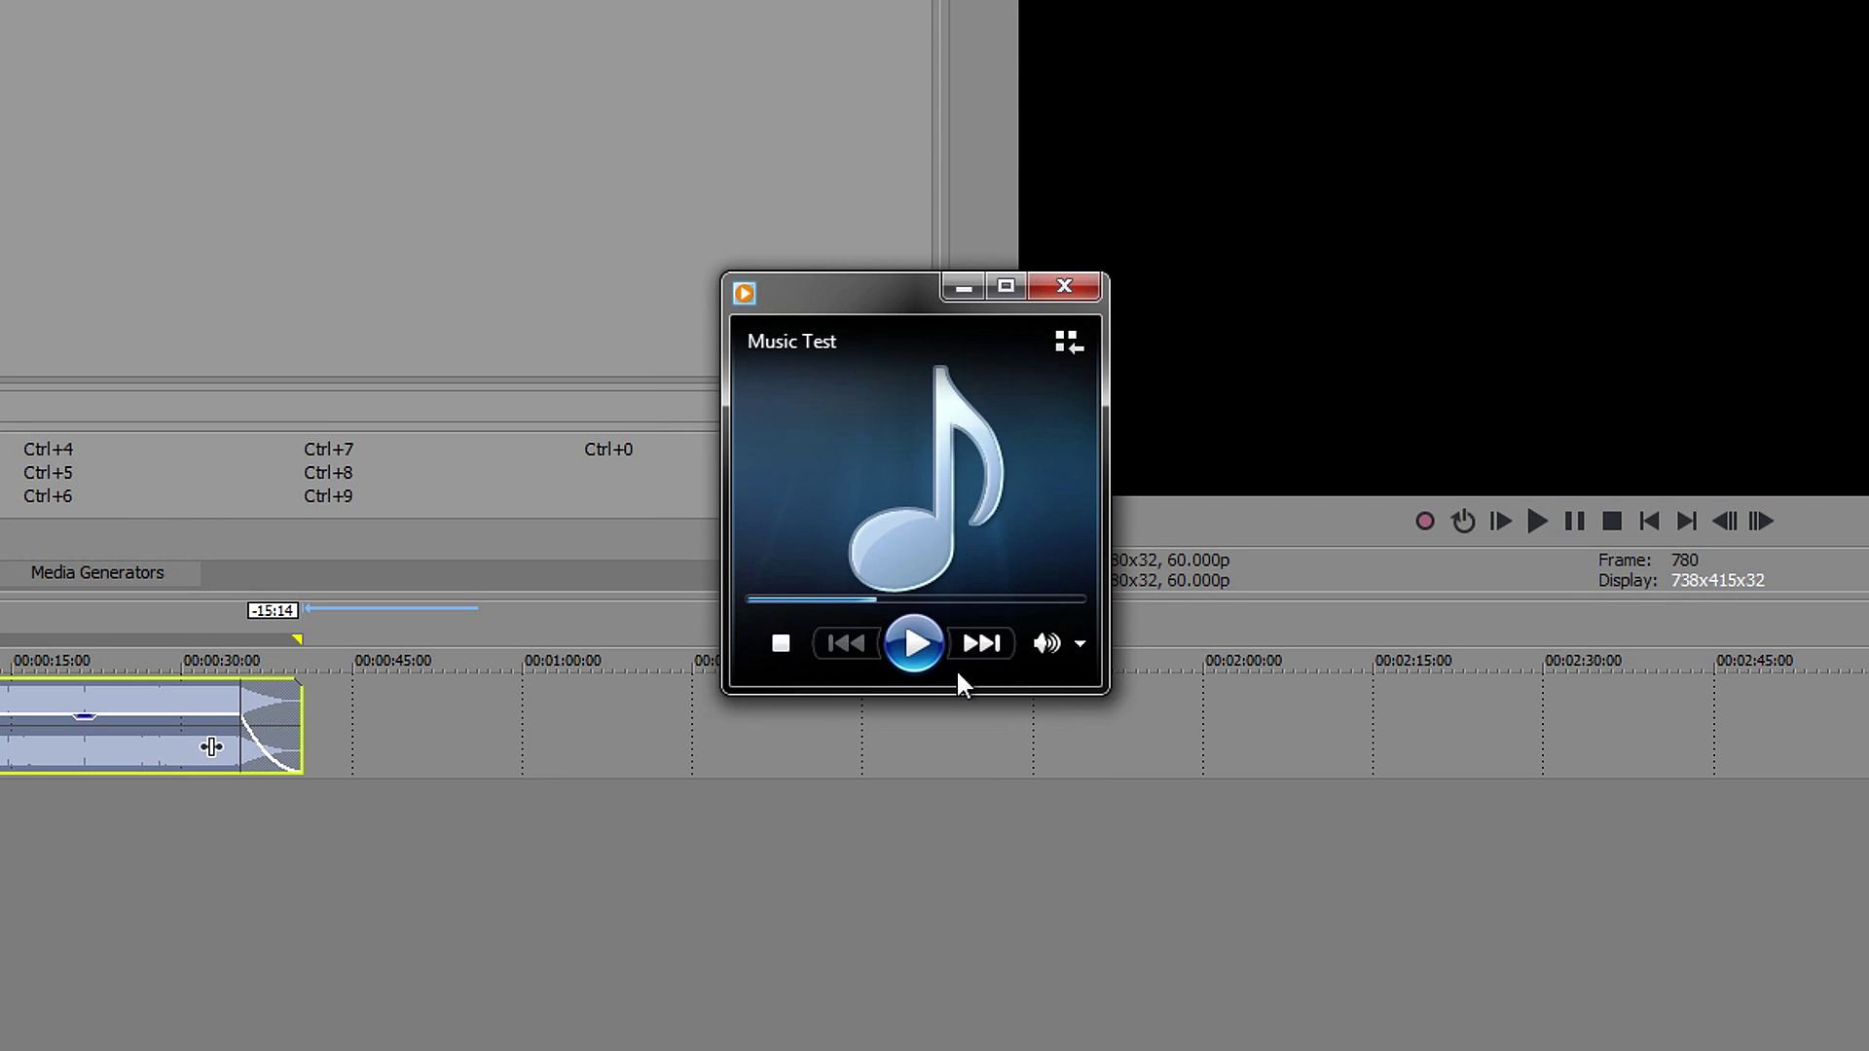
# - Restore the Music Test player, resume playback of the rendered file, then pause it
pyautogui.click(913, 643)
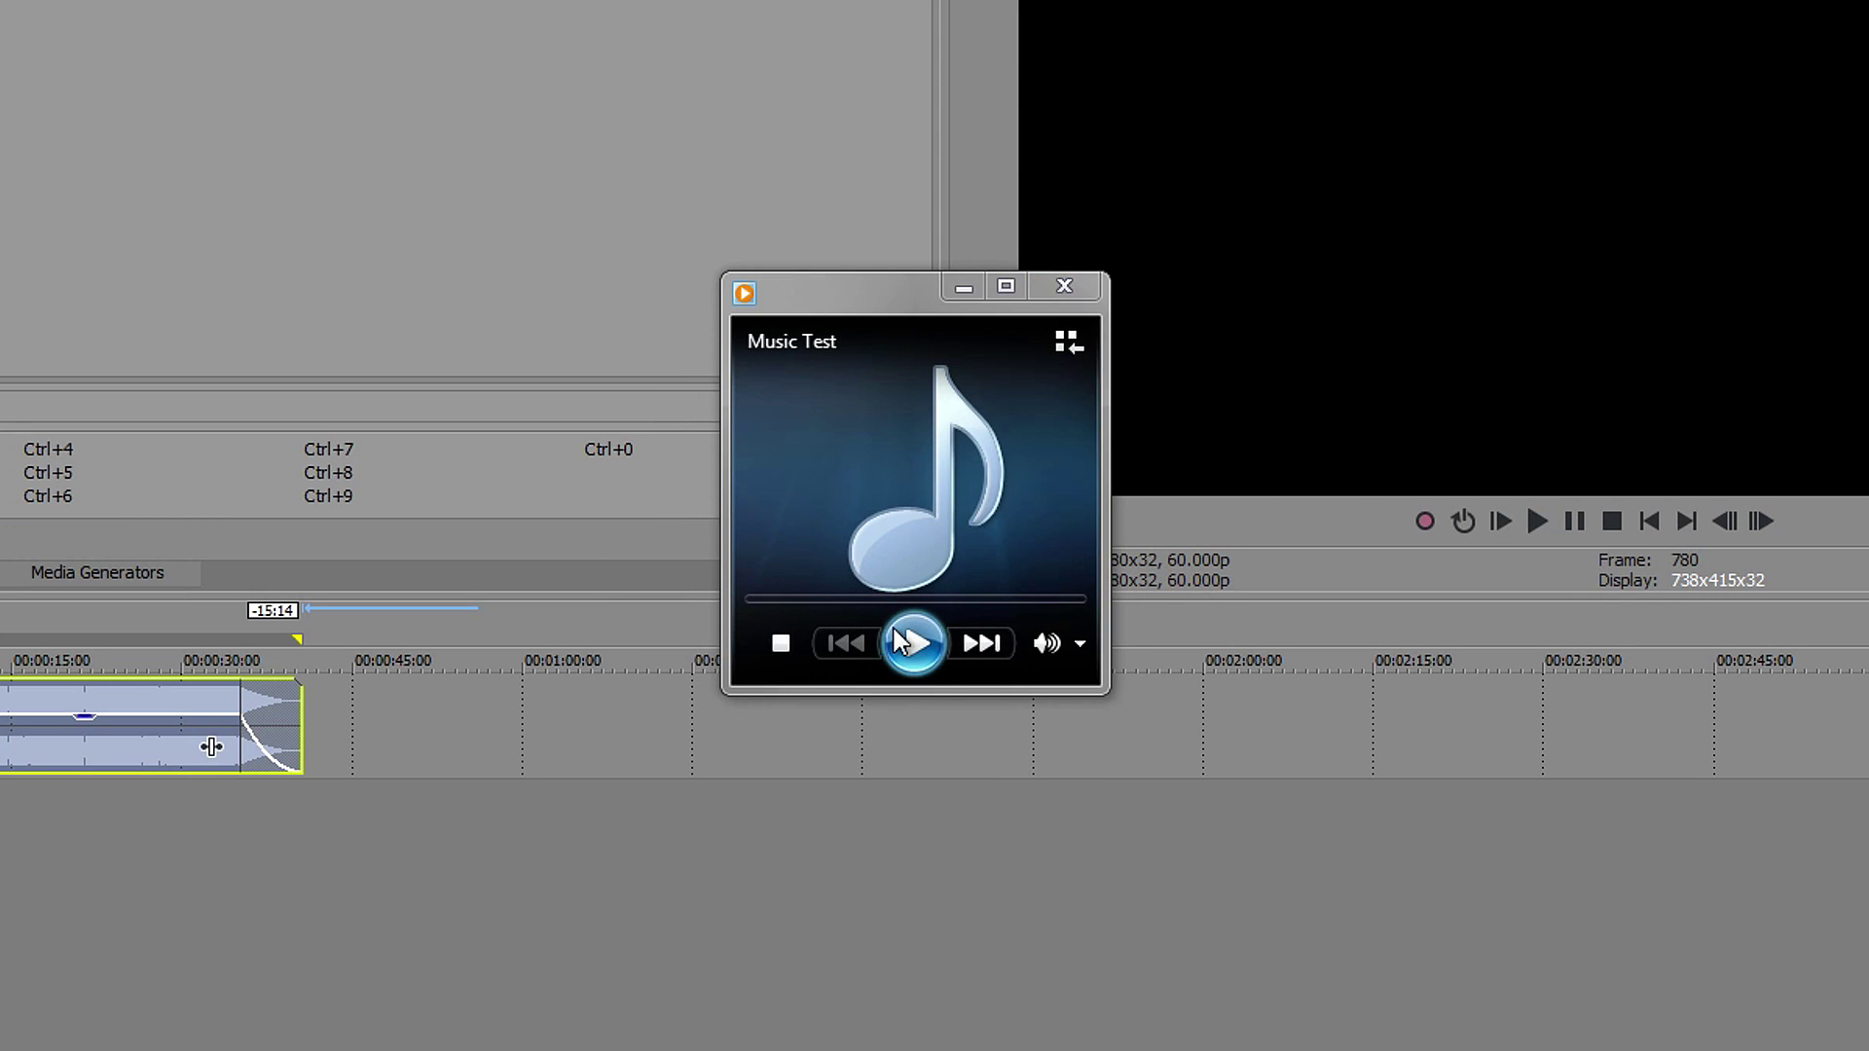
pyautogui.click(913, 644)
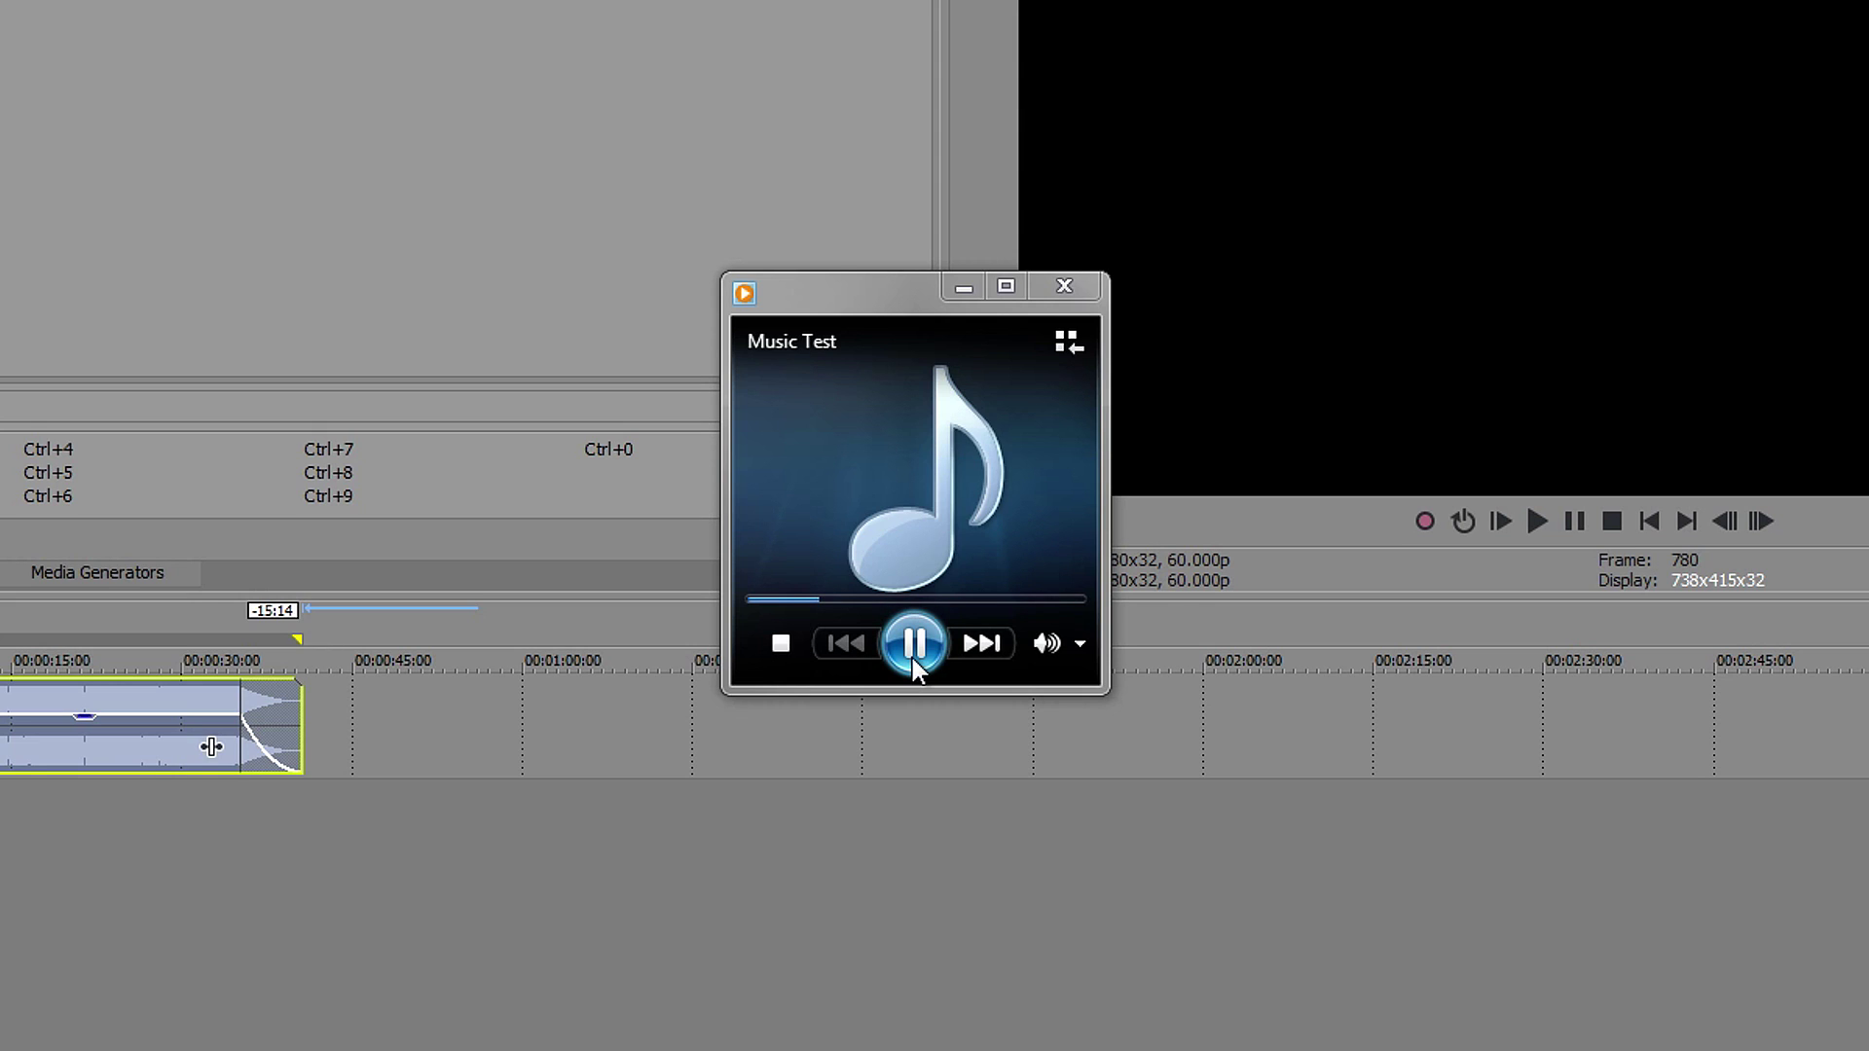
pyautogui.click(913, 650)
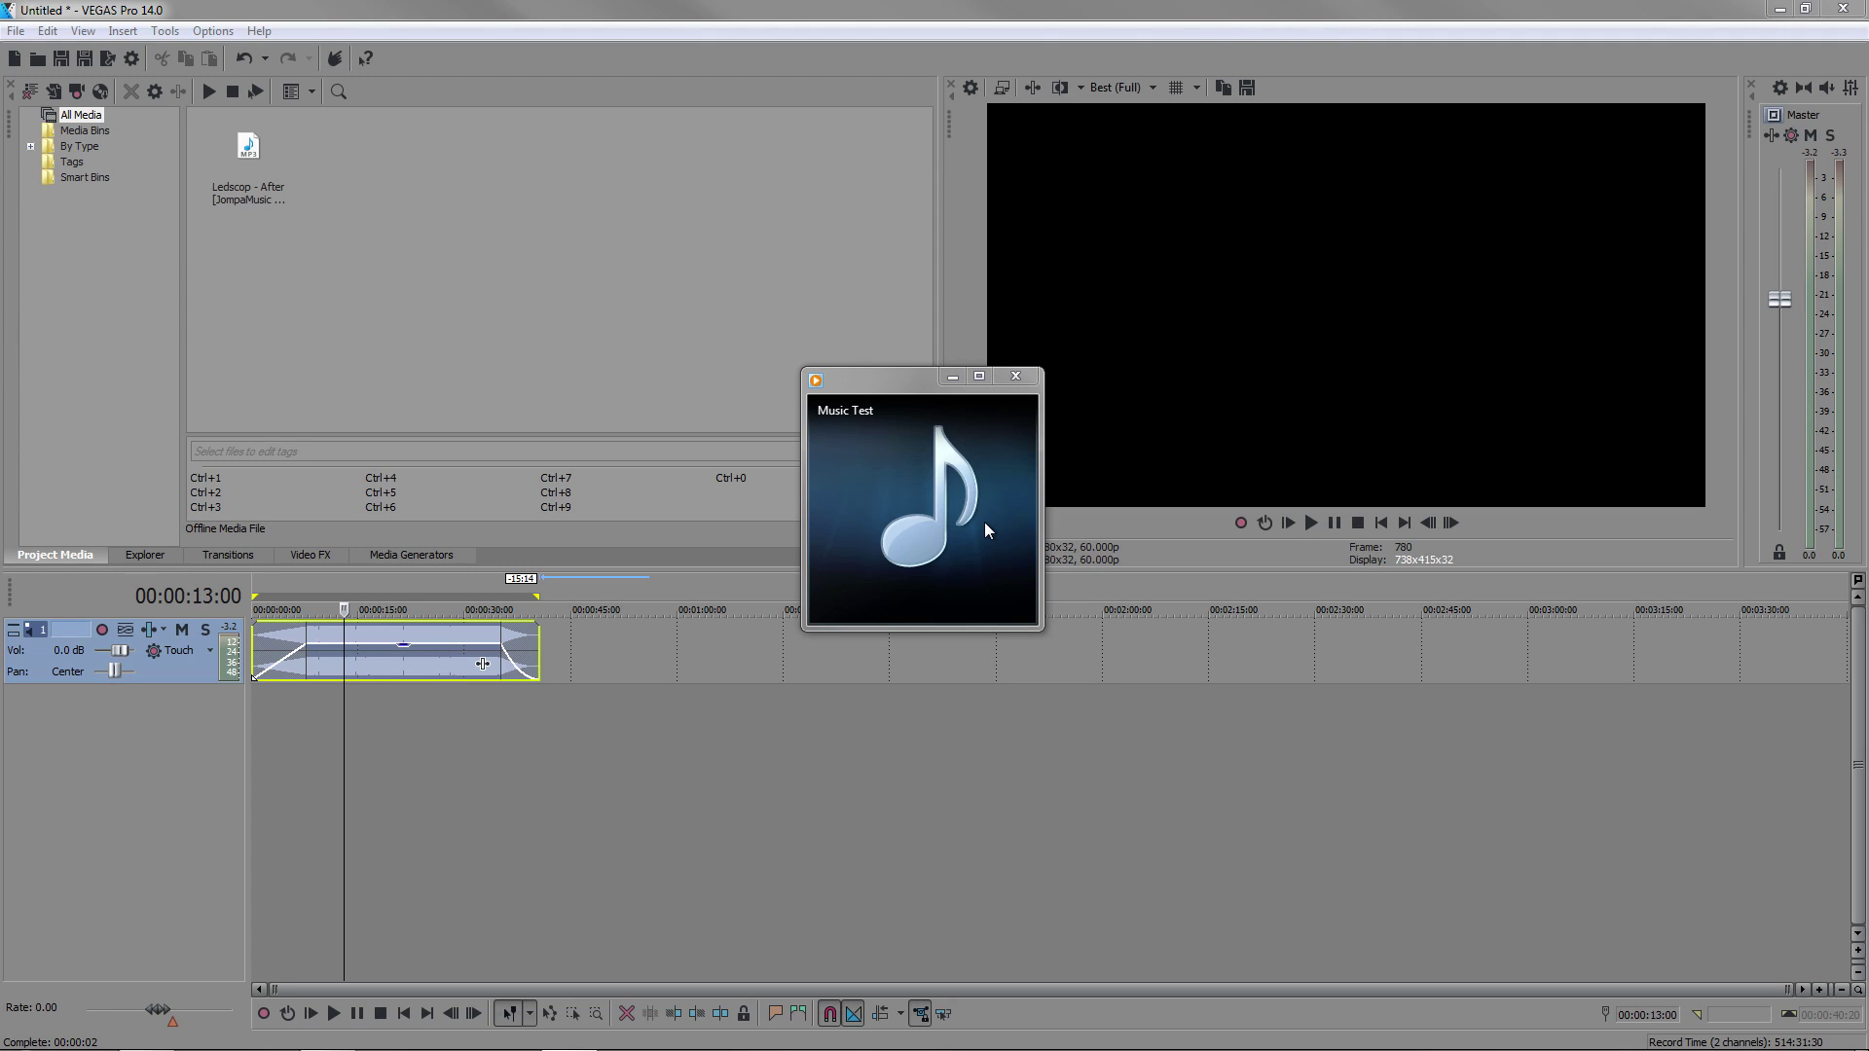
pyautogui.moveTo(980, 526)
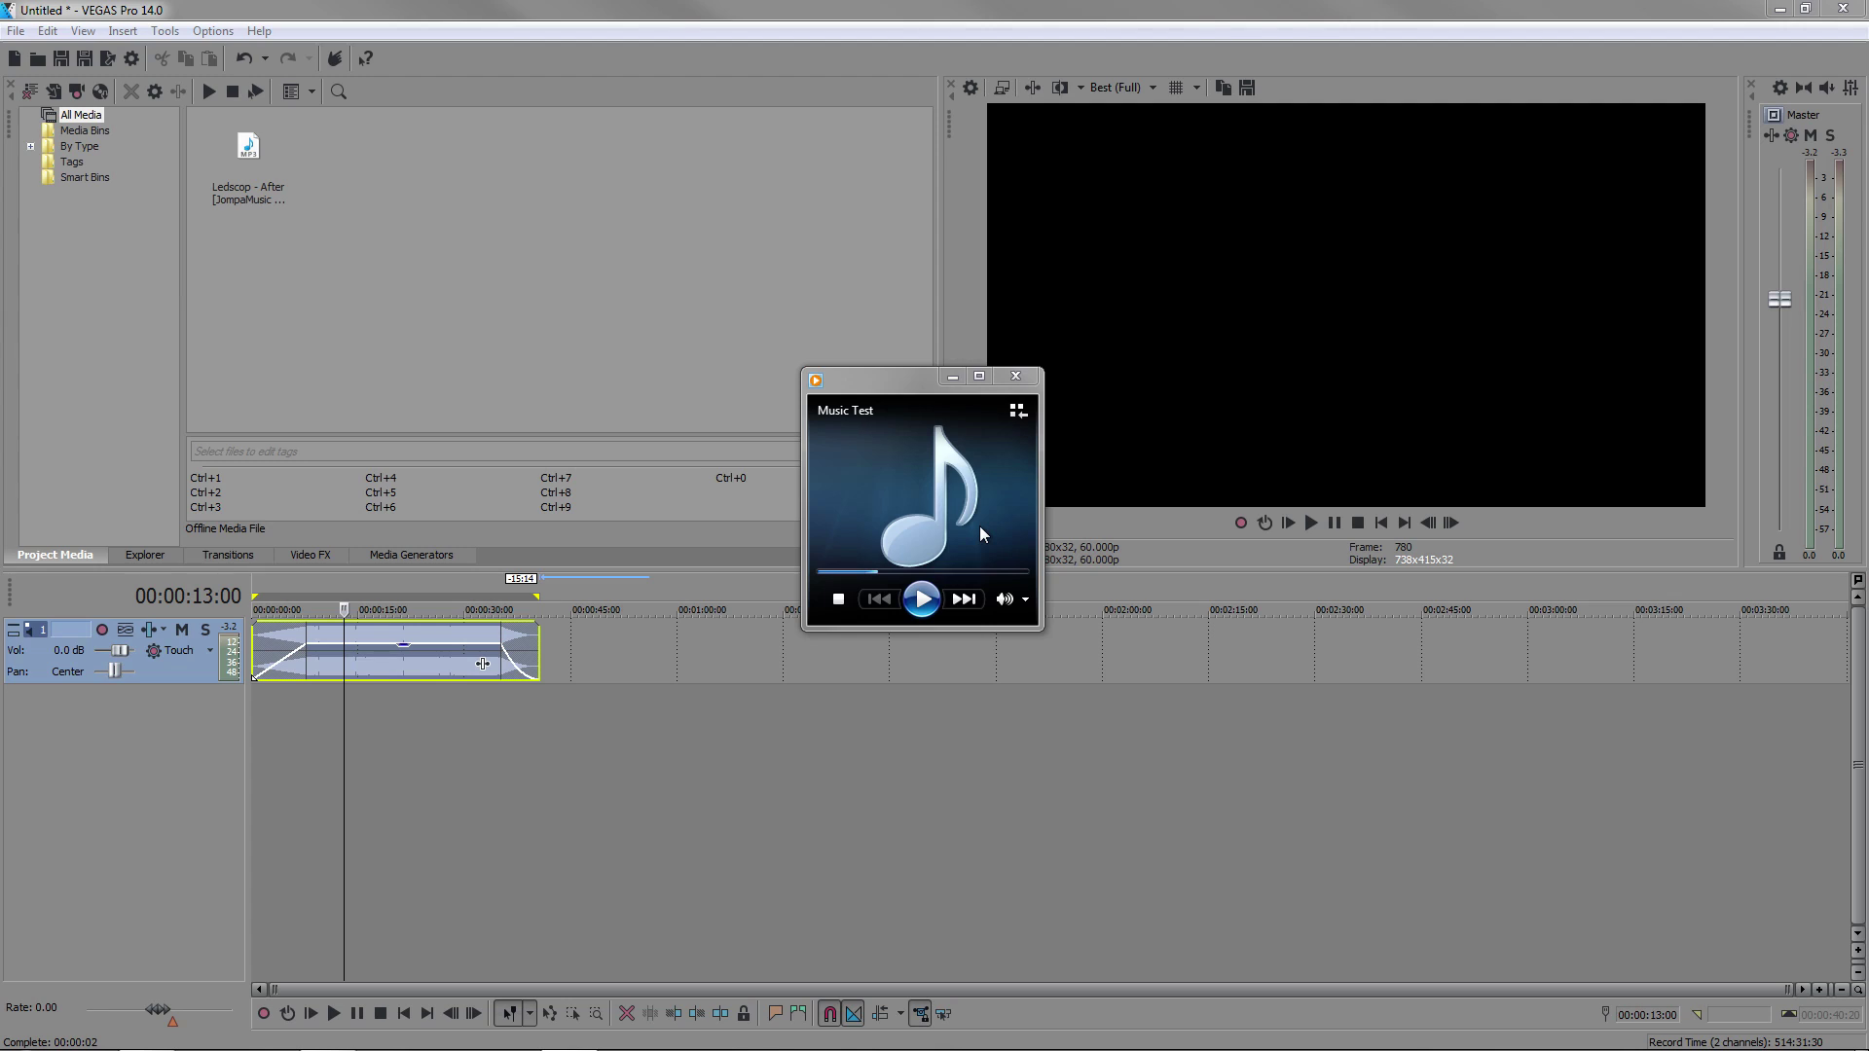